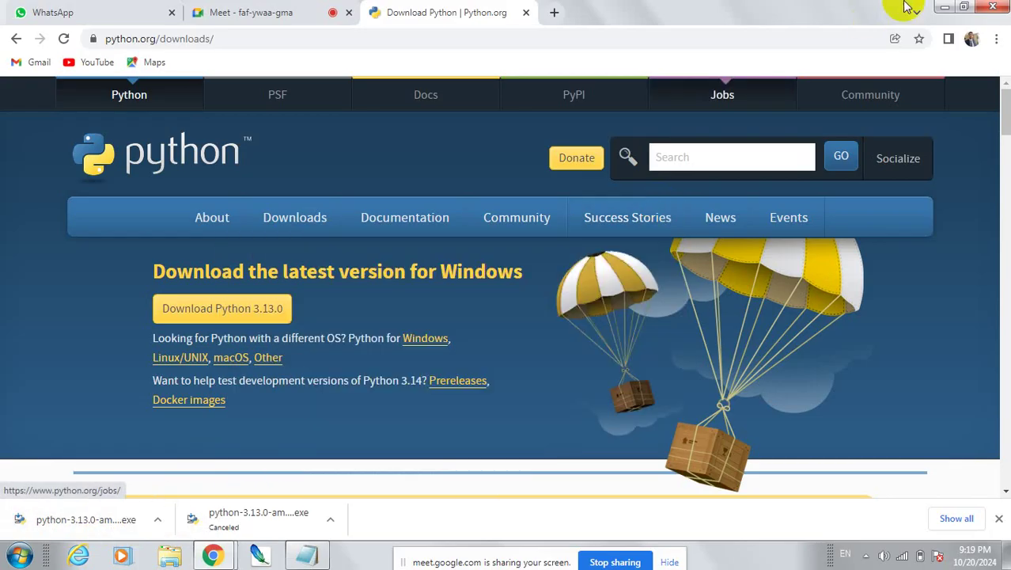
Minimise the browser and close the class notes in Notepad, saving the changes to 1st class python.txt
left_click(943, 8)
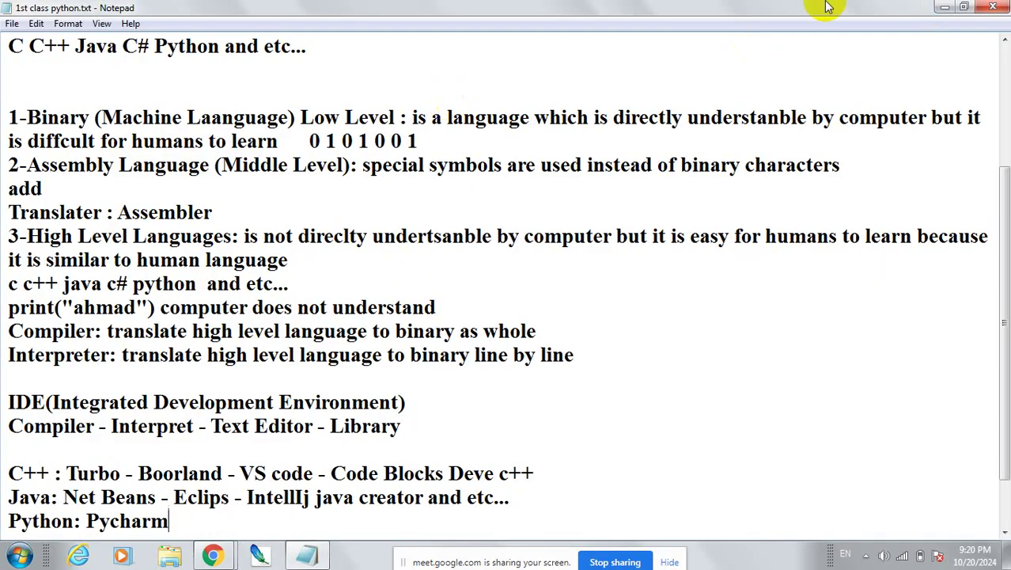
left_click(983, 7)
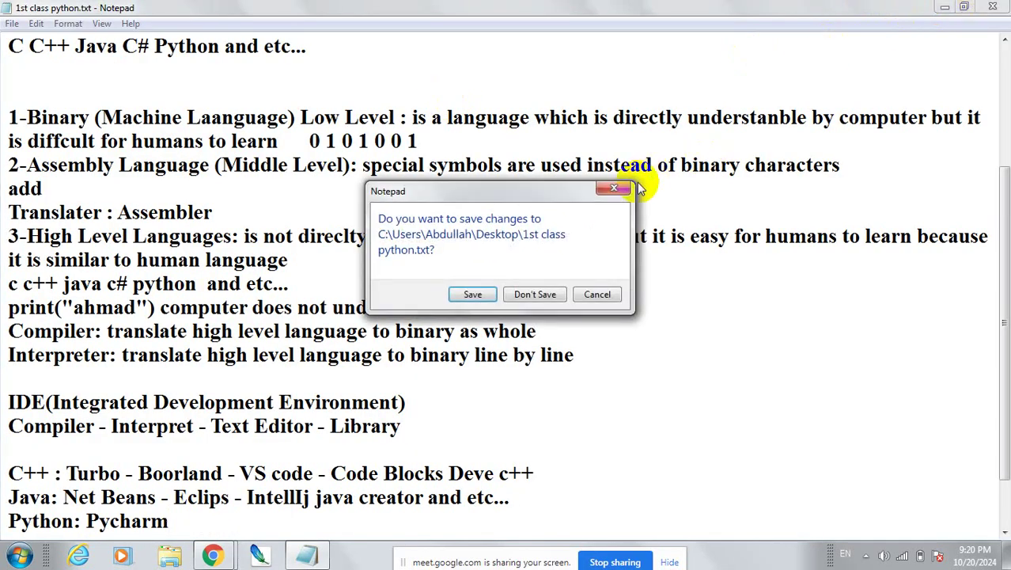
left_click(475, 294)
Find python-3.13.0-amd64.exe in the Downloads folder and launch the installer
double_click(32, 28)
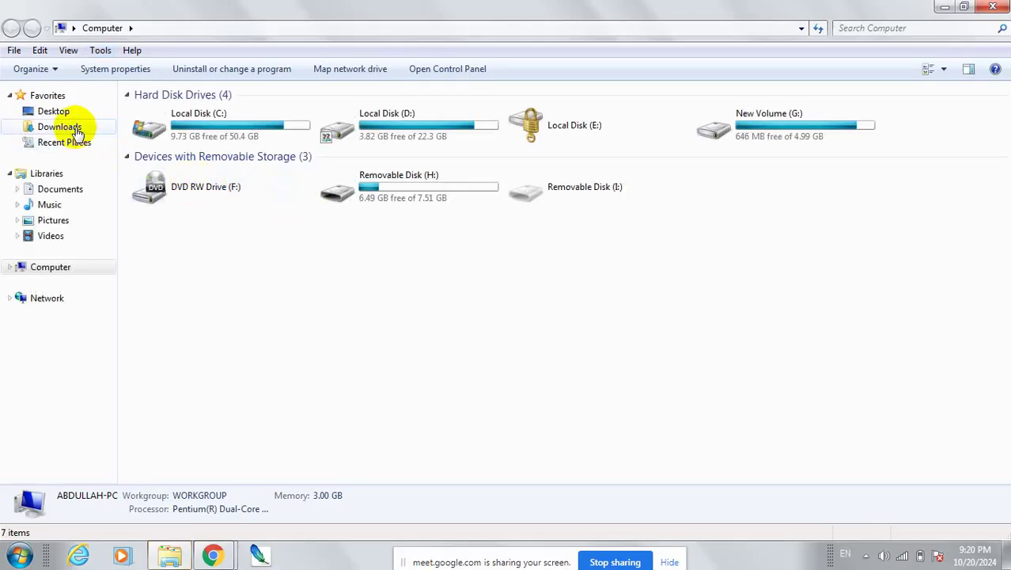
left_click(73, 129)
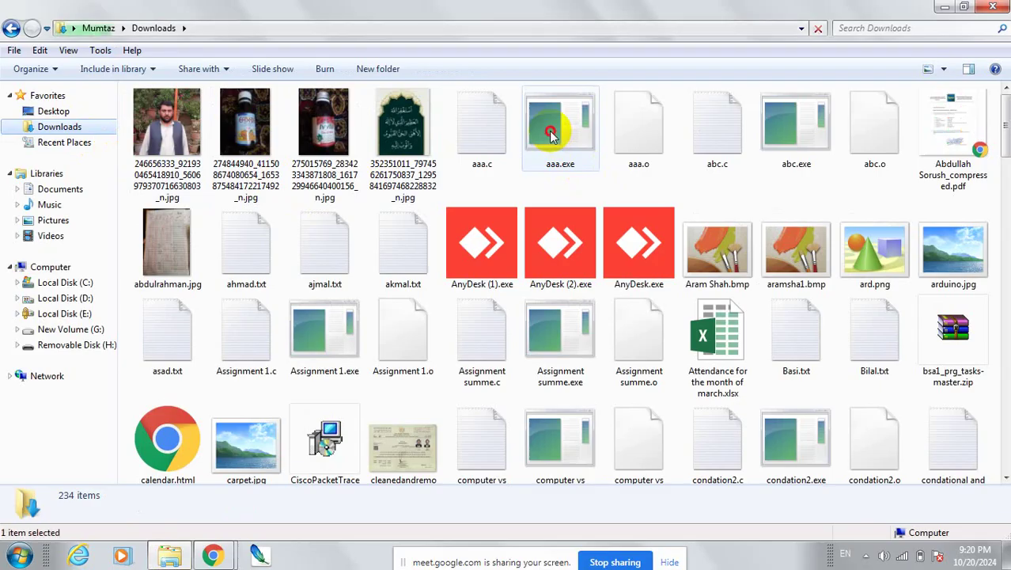
left_click(552, 137)
type("p")
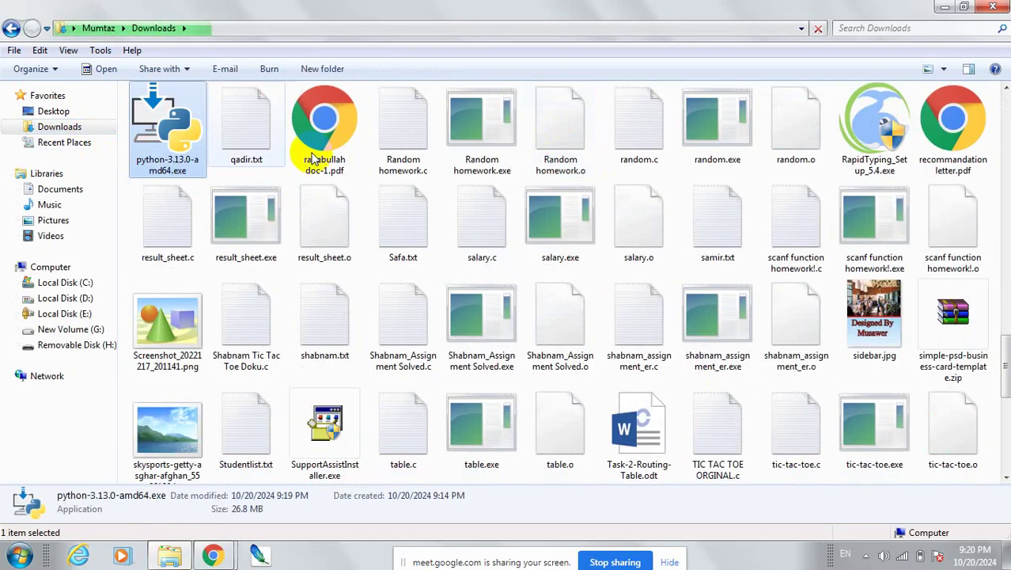
right_click(170, 113)
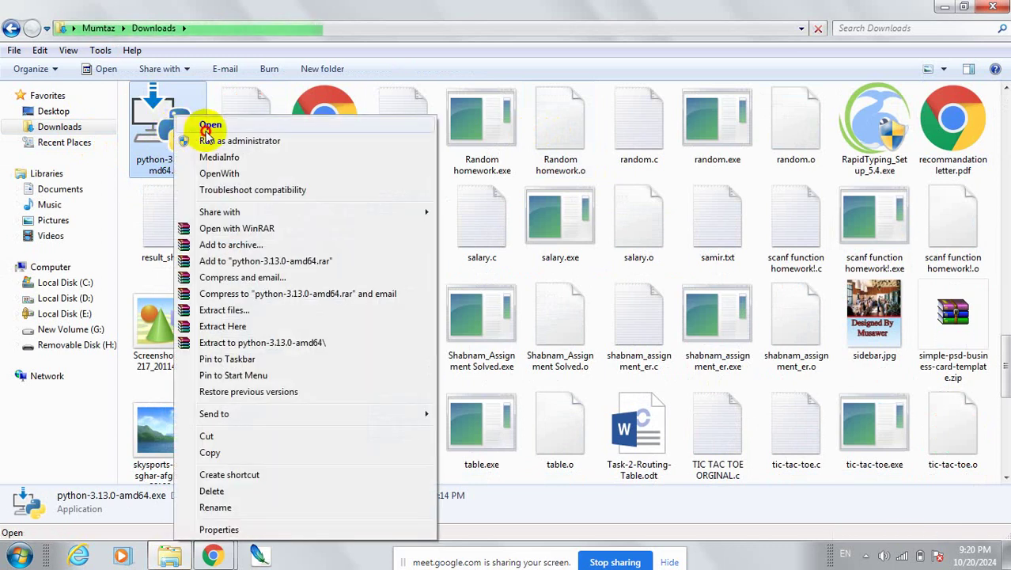
left_click(207, 143)
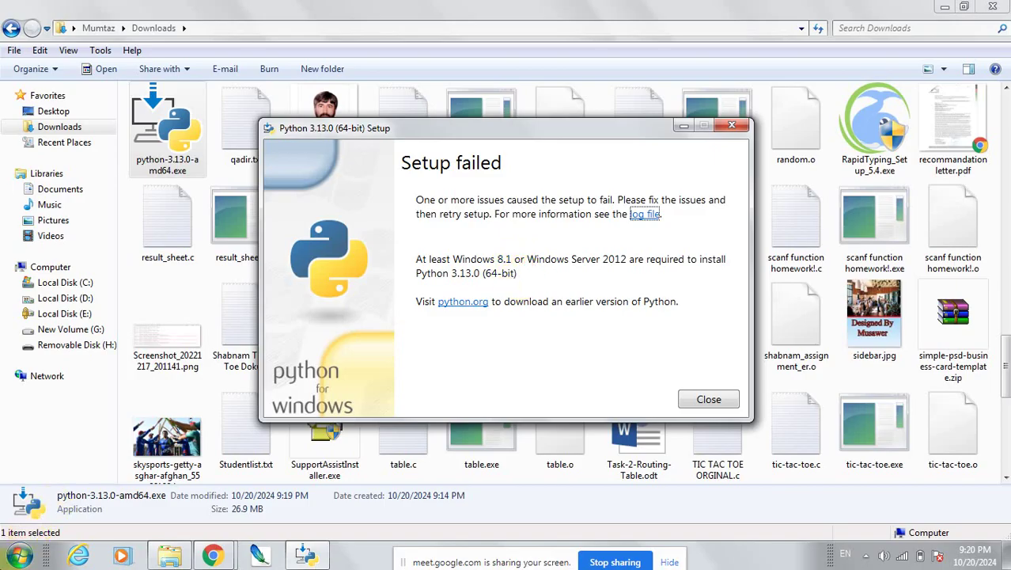
Close the Python 3.13.0 (64-bit) setup window
left_click(19, 556)
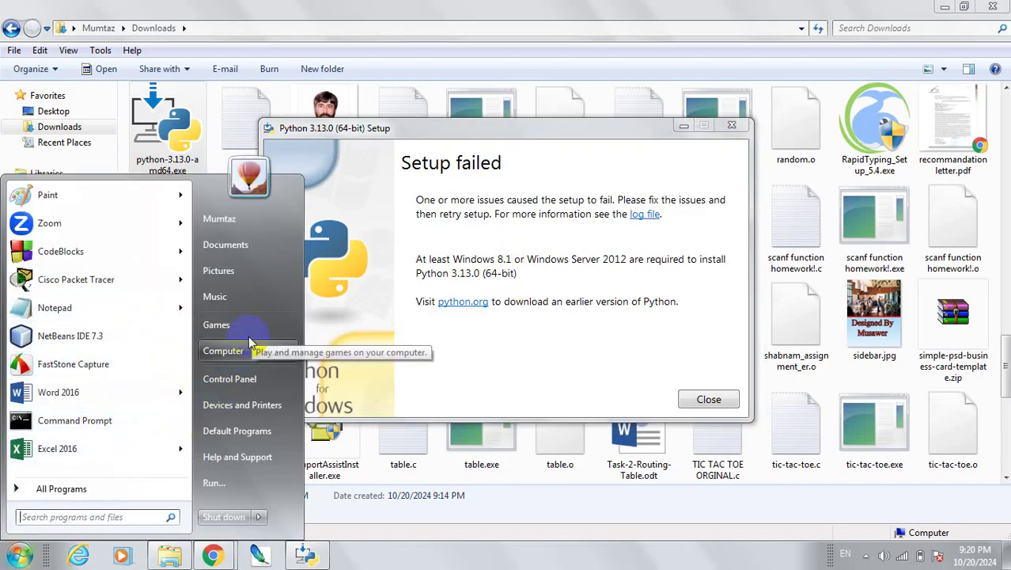
mouse_move(238, 358)
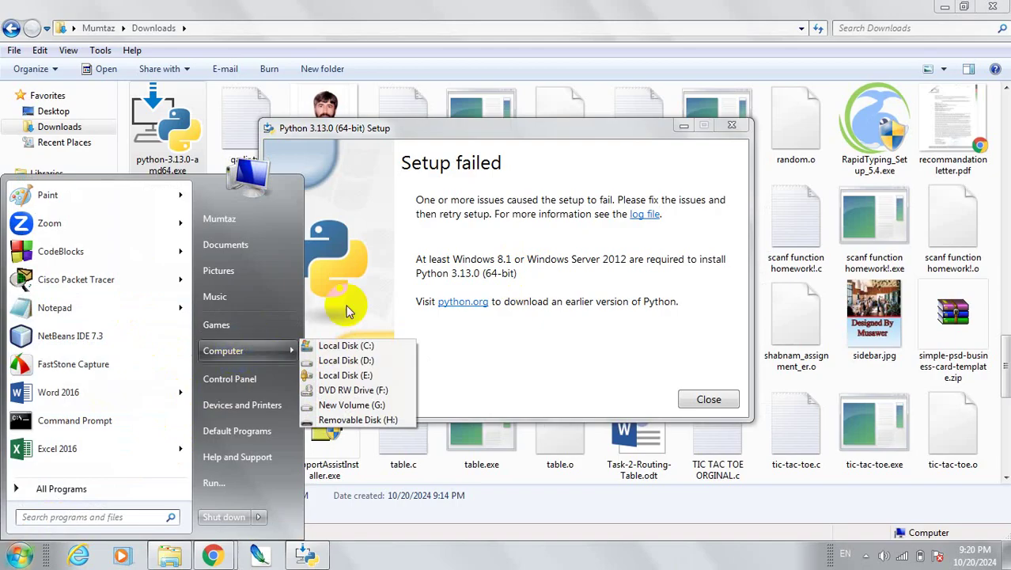
left_click(448, 255)
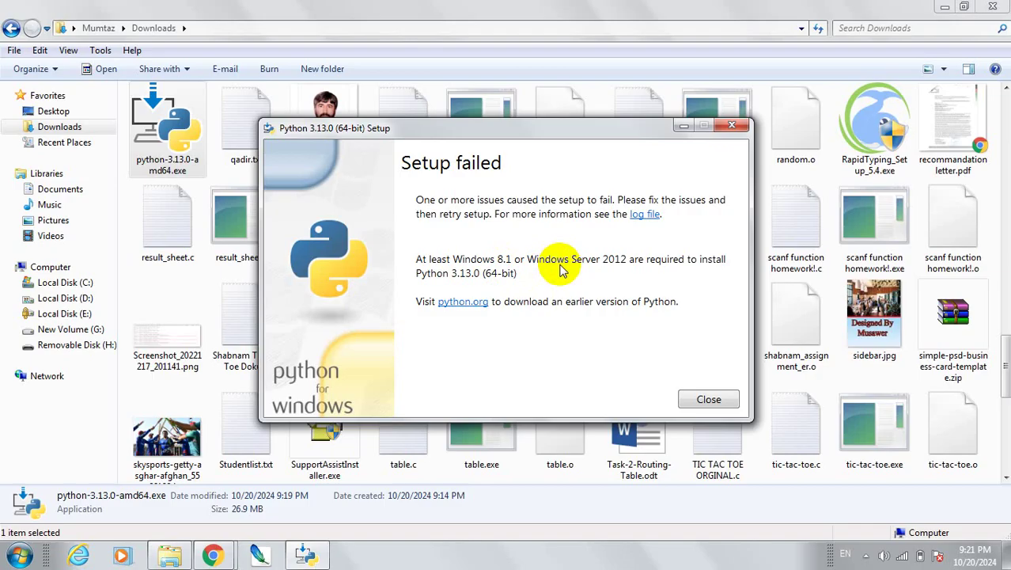
left_click(710, 401)
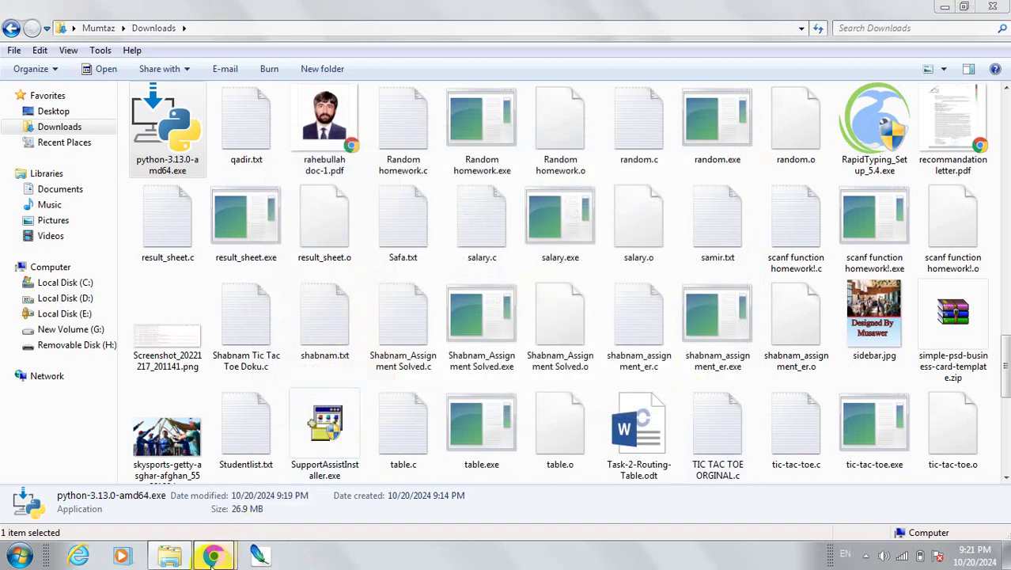
Switch back to Chrome and open the Windows downloads page on python.org
mouse_move(213, 555)
left_click(184, 499)
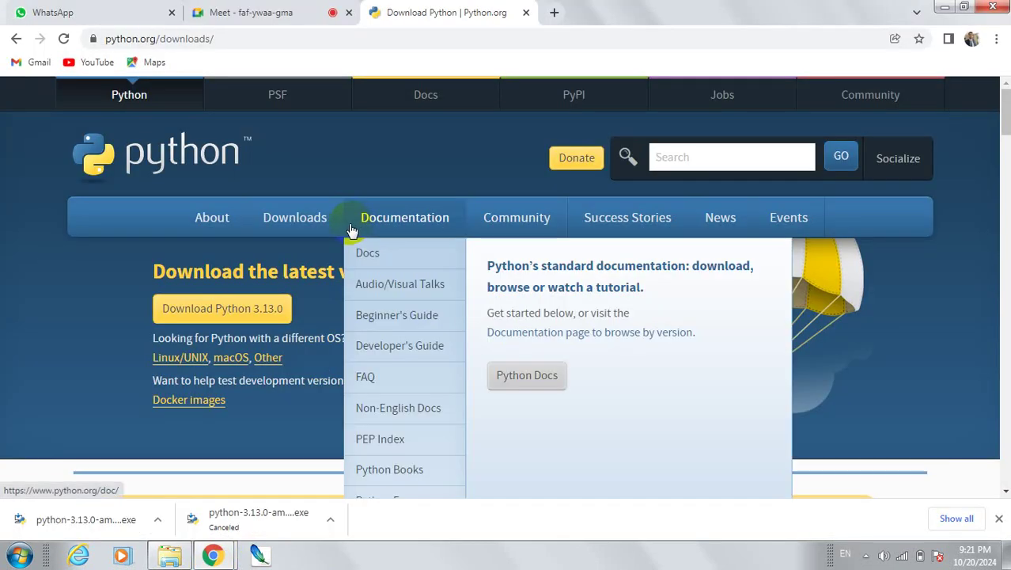
mouse_move(291, 315)
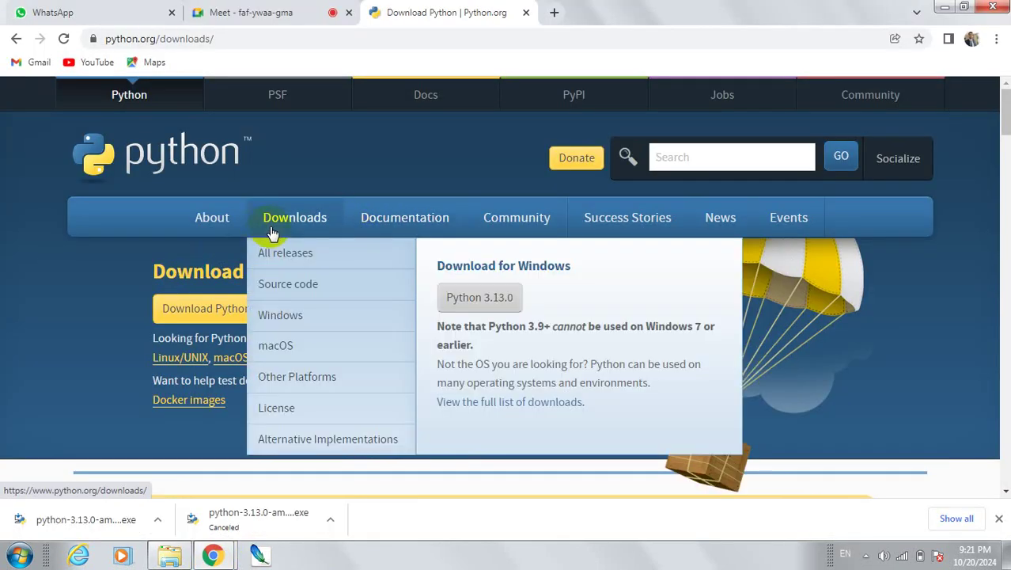
left_click(287, 320)
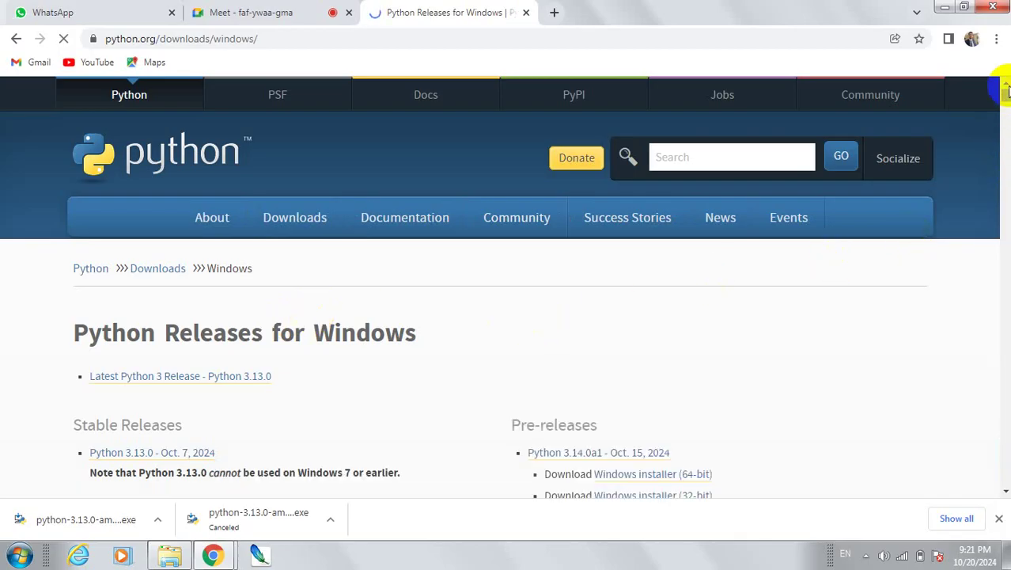
Find Python 3.8.20 among the stable Windows releases and open its release page
left_click_drag(1007, 90, 1007, 97)
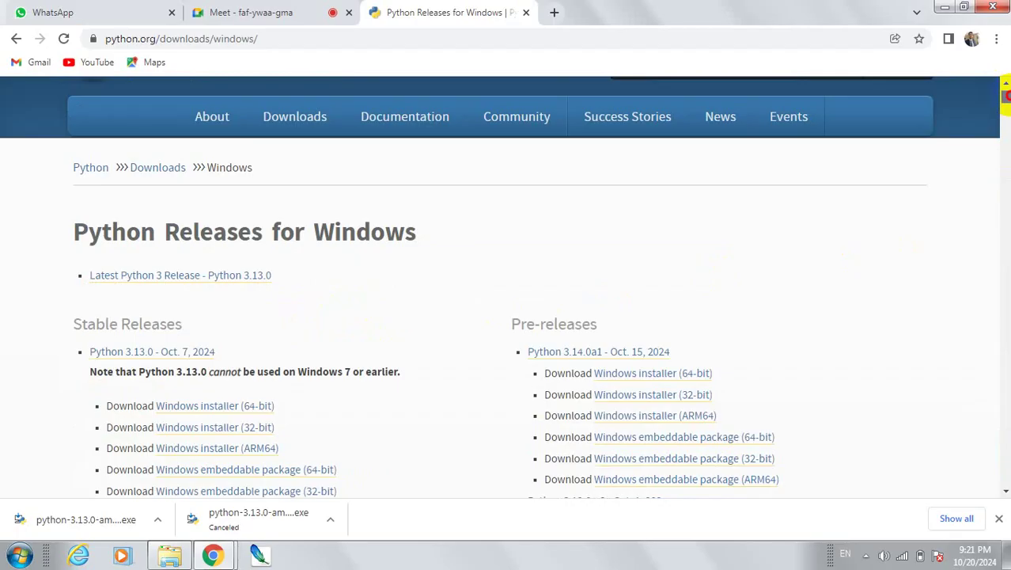
left_click_drag(1007, 95, 1007, 98)
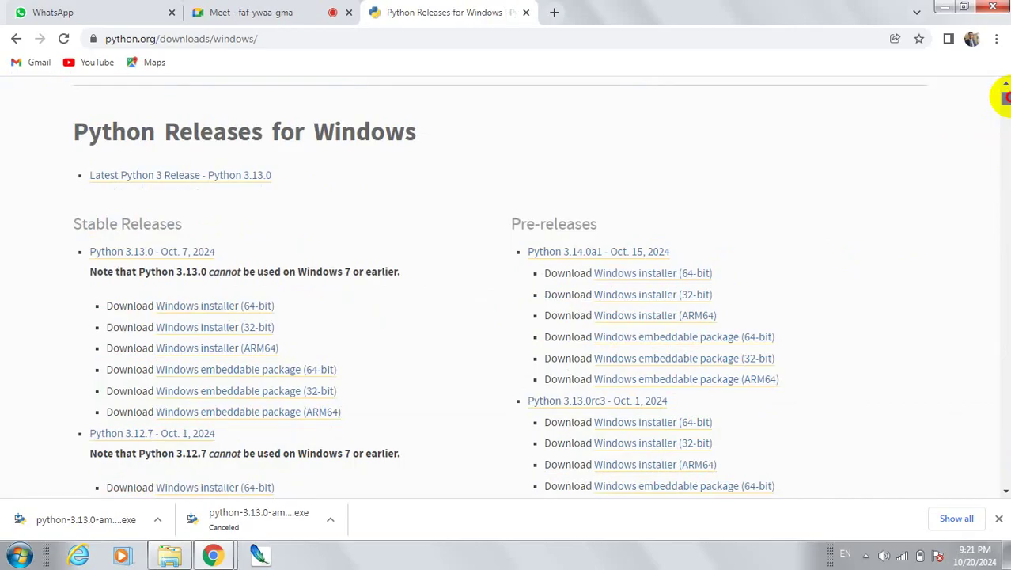
left_click_drag(1005, 95, 1005, 105)
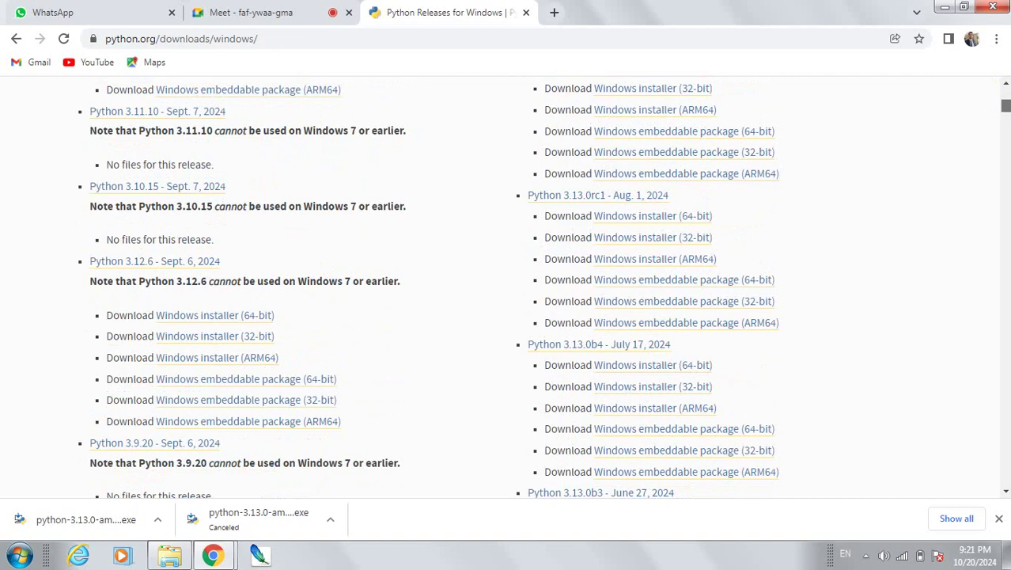
scroll(507, 285, "down", 1)
scroll(507, 285, "down", 1)
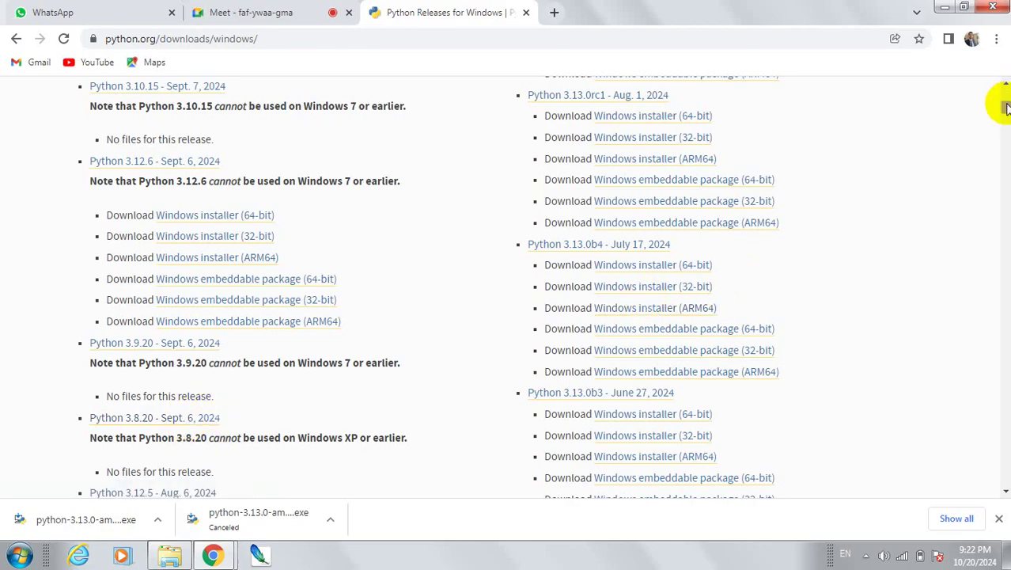
left_click_drag(1006, 108, 1006, 109)
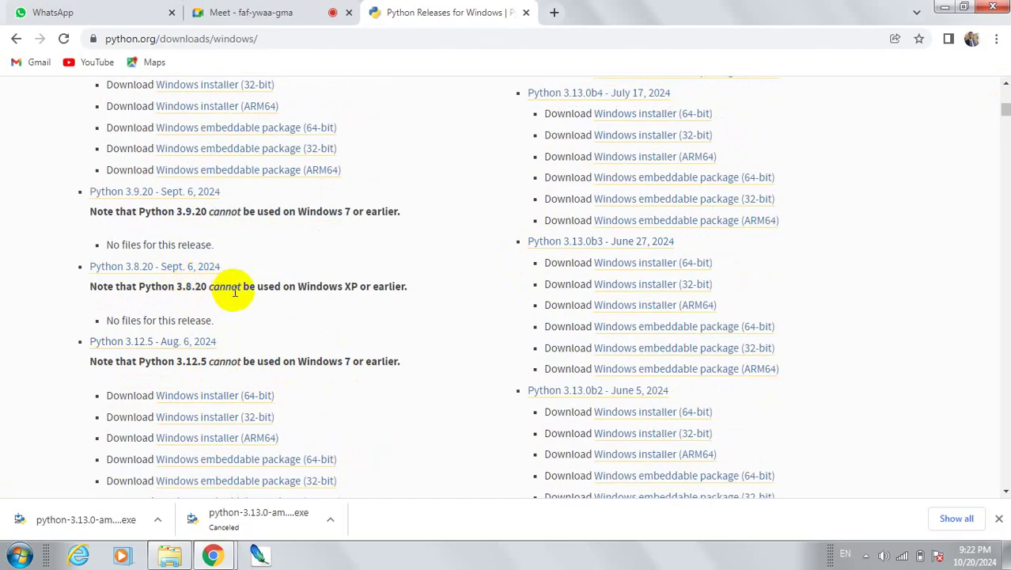
left_click(152, 269)
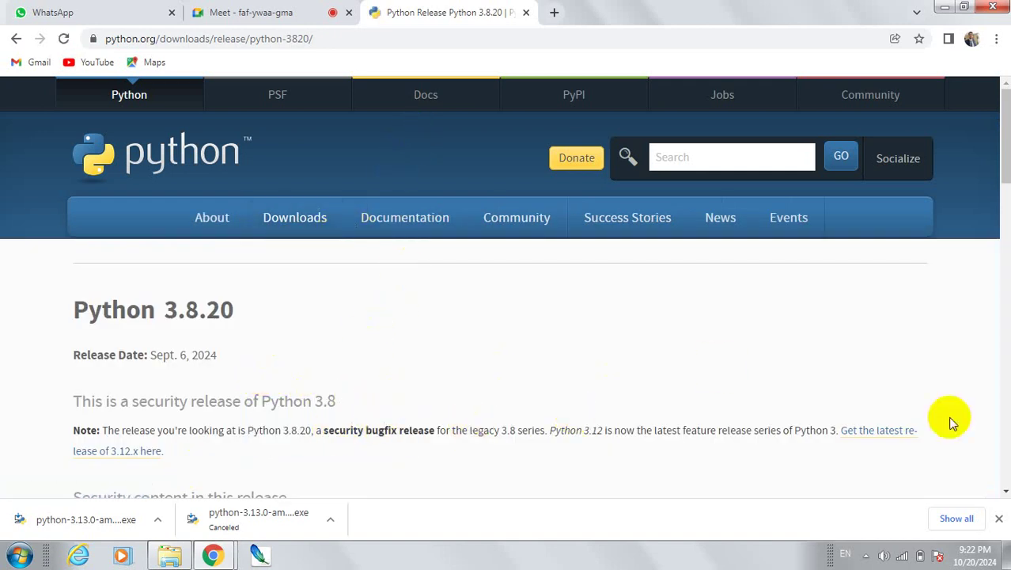
Look through the Python 3.8.20 release page down to its Files table for a Windows installer
left_click_drag(1006, 155, 1006, 186)
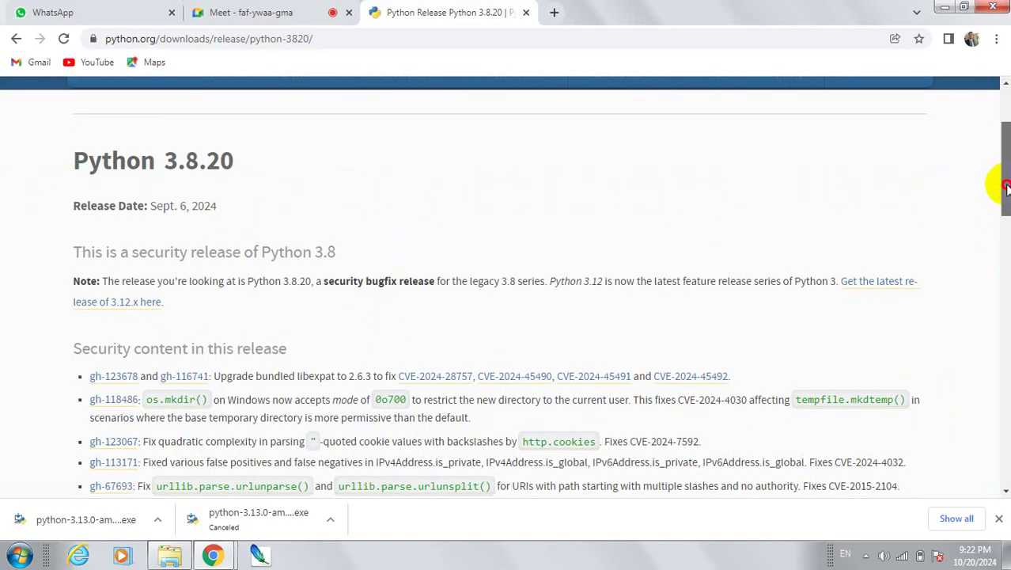
left_click_drag(1007, 186, 991, 341)
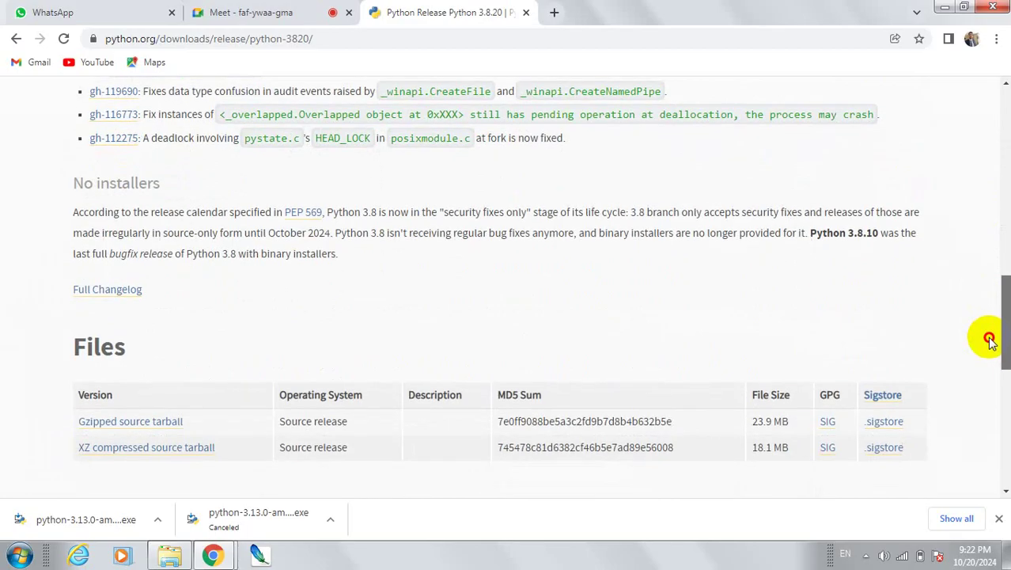
left_click_drag(989, 341, 992, 350)
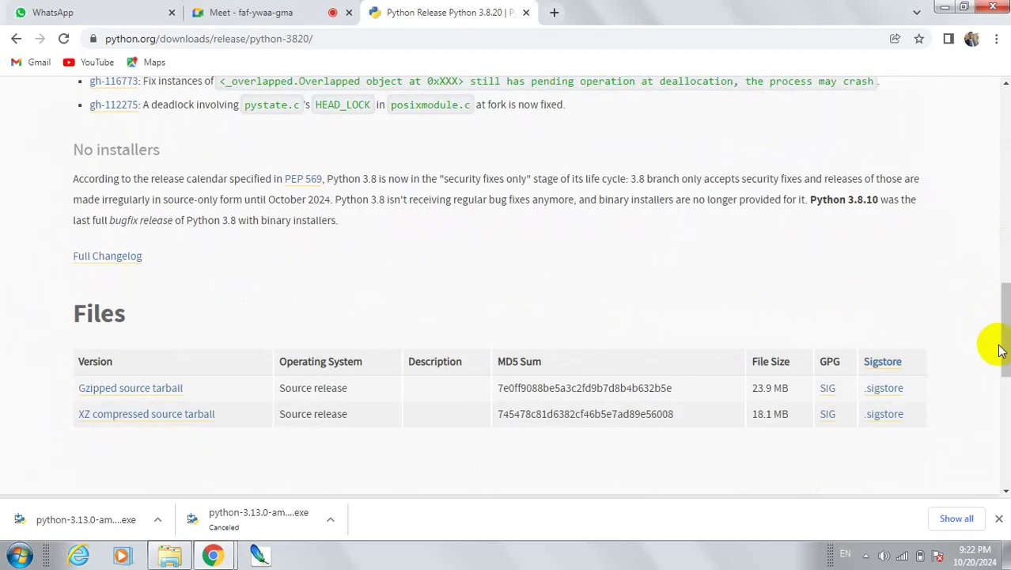
left_click_drag(998, 334, 997, 384)
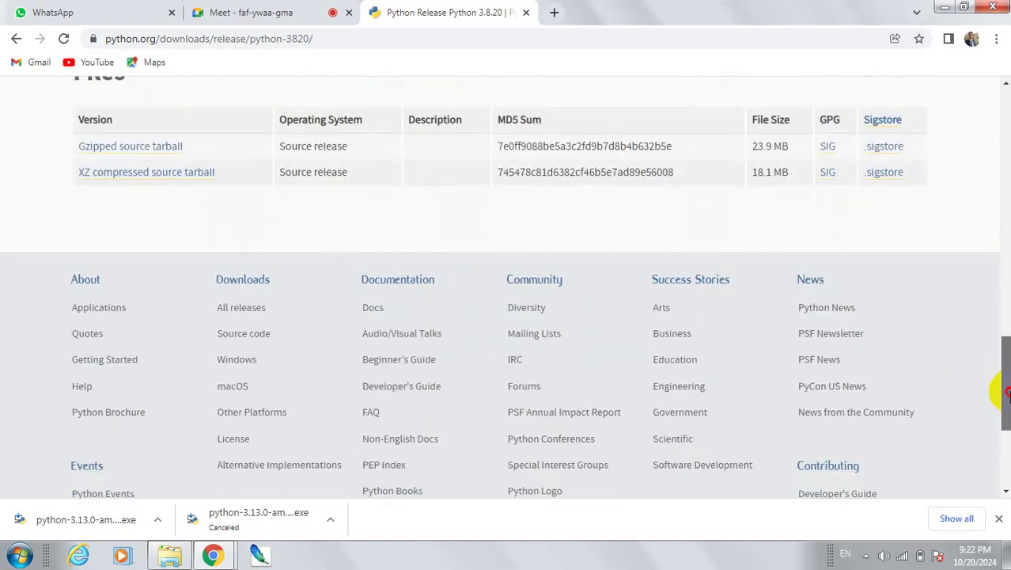
Go to the list of all Python releases by version number and open the download entry for Python 3.8.20
left_click(255, 316)
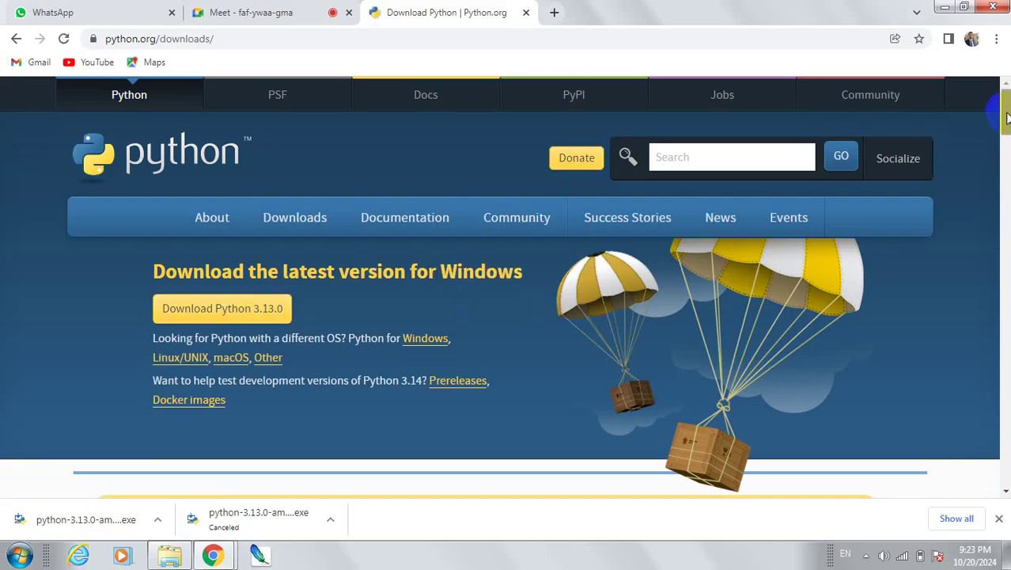
left_click_drag(1006, 113, 1006, 158)
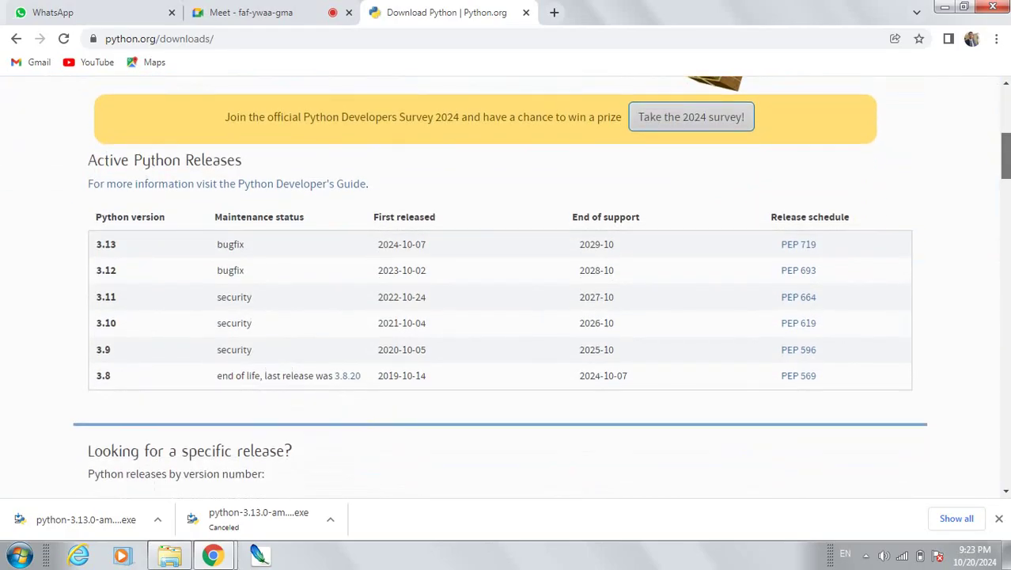
left_click_drag(1006, 158, 1006, 162)
scroll(500, 287, "down", 1)
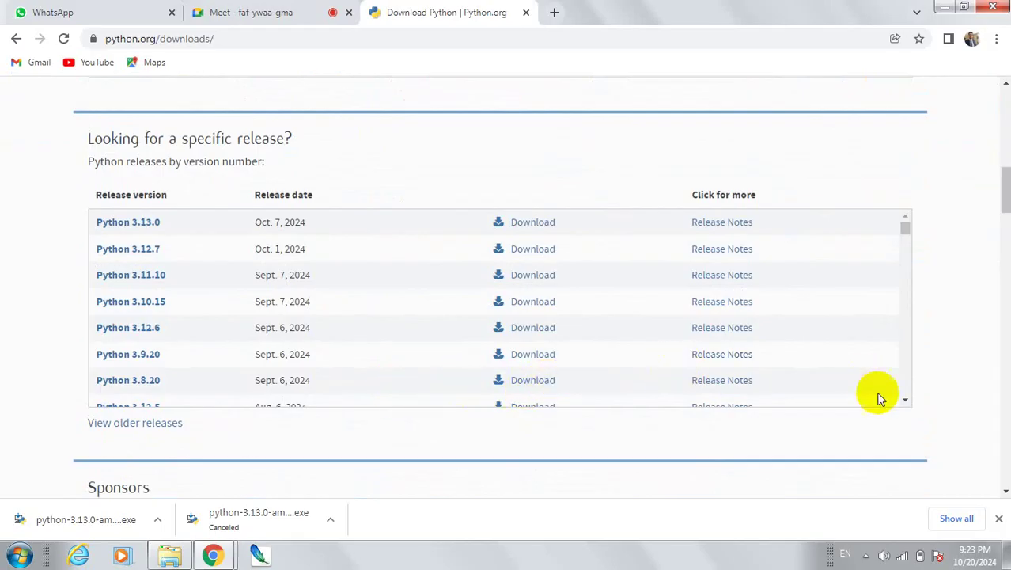
left_click(906, 400)
left_click(906, 401)
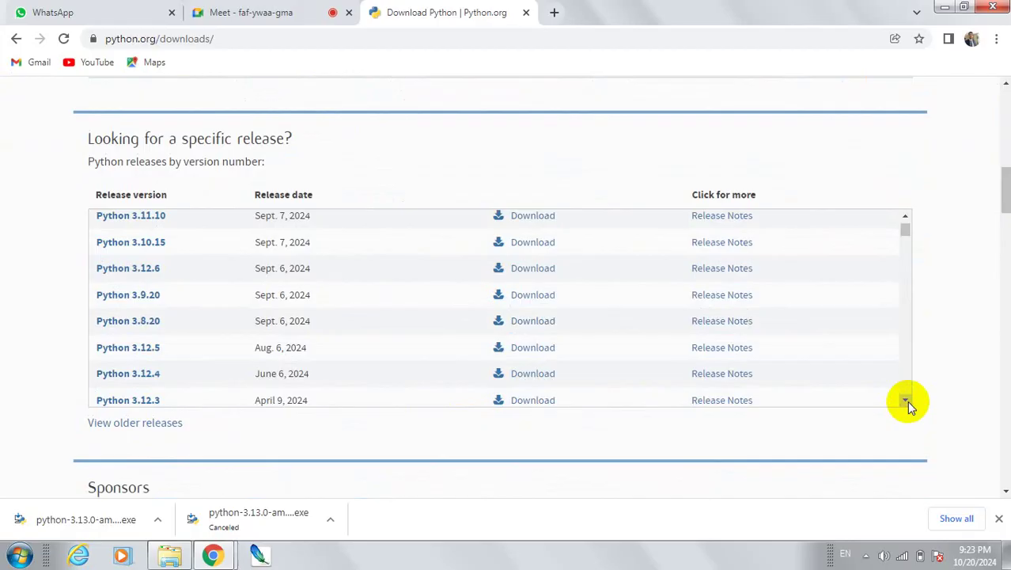
left_click(519, 325)
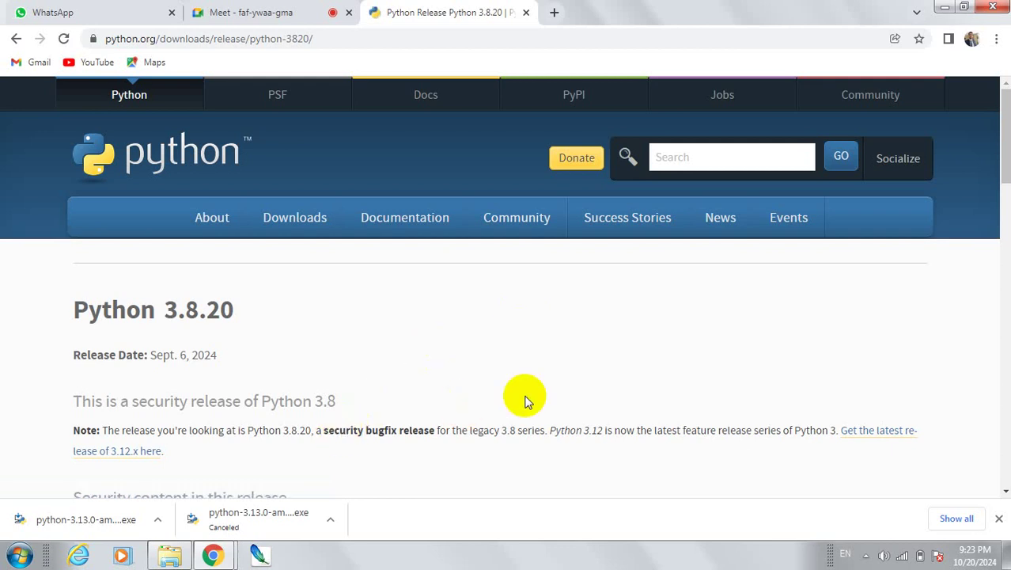
Review the Python 3.8.20 security content and the note about installers on the release page
mouse_move(1007, 115)
left_mouse_down()
mouse_move(1003, 307)
mouse_move(1004, 99)
left_mouse_up()
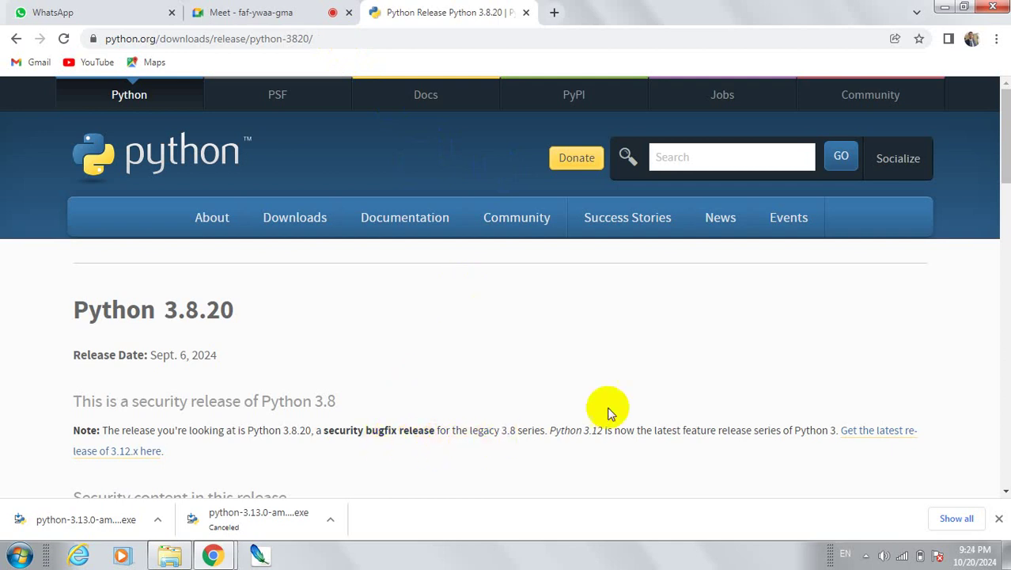
left_click(1005, 133)
left_click_drag(1005, 133, 1007, 167)
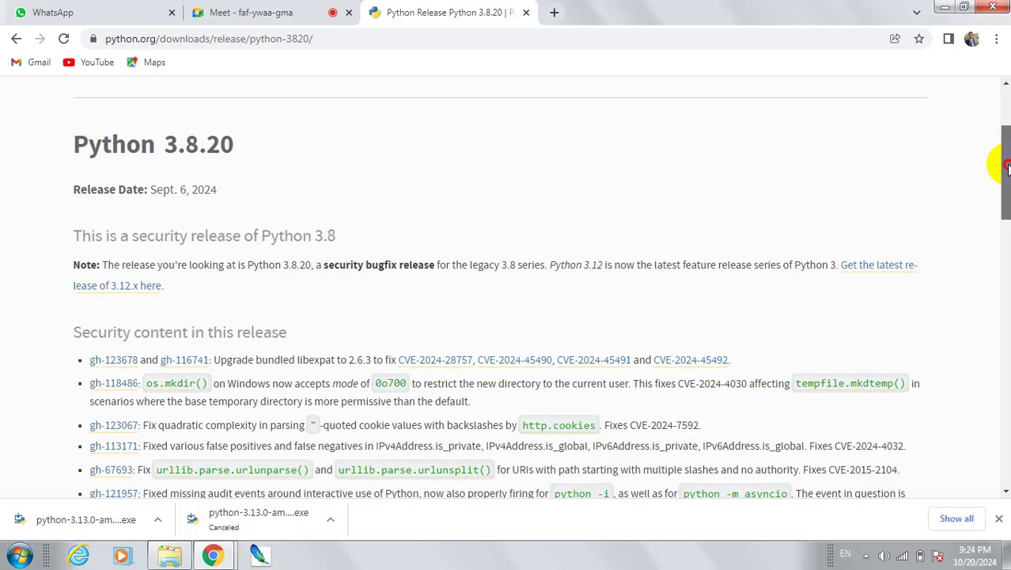
left_click_drag(1007, 167, 1007, 287)
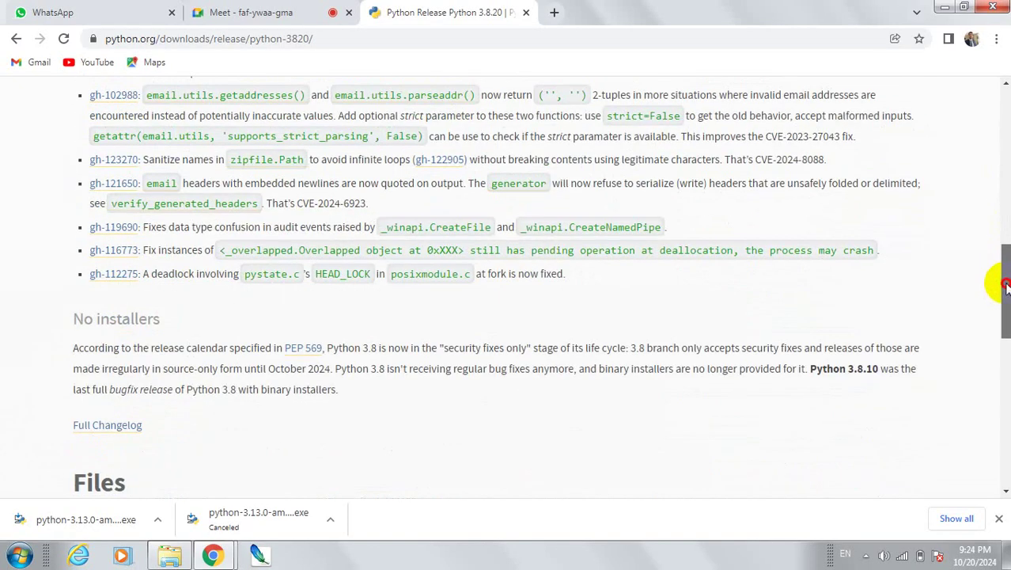
left_click_drag(1005, 286, 1005, 130)
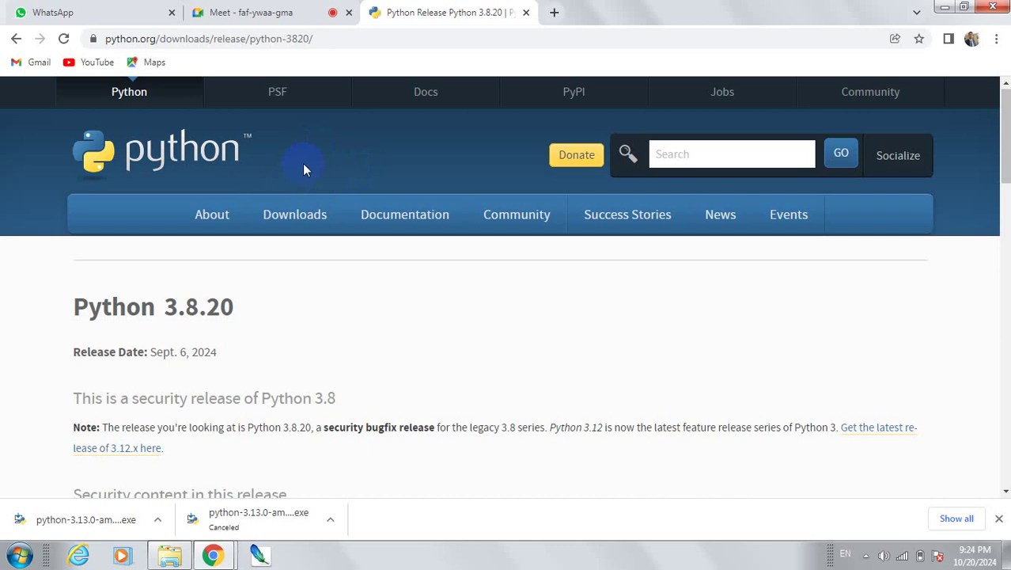
Switch to the Downloads folder, troubleshoot compatibility of python-3.13.0-amd64.exe with the recommended settings, and test-start the installer
left_click(173, 554)
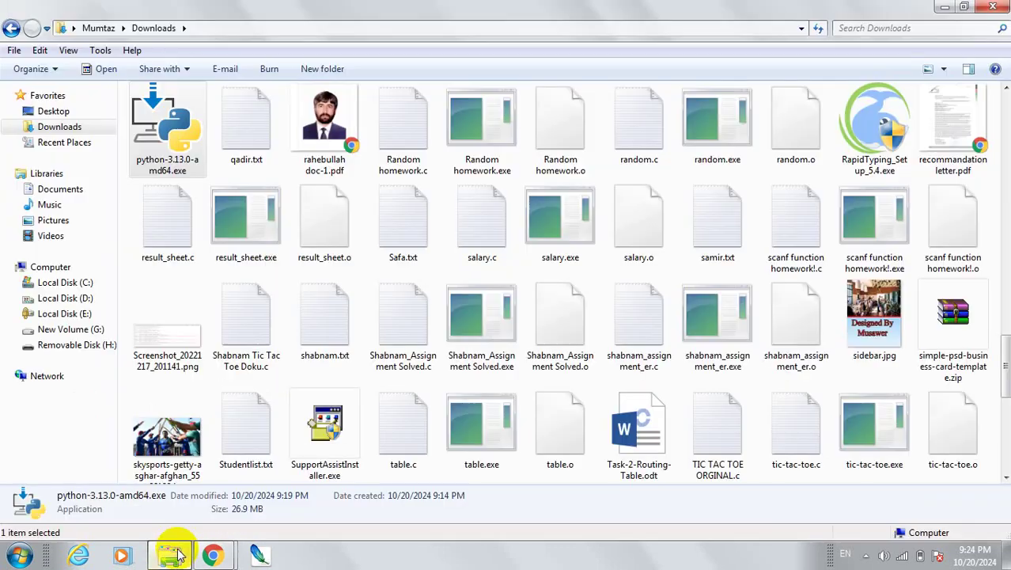
right_click(176, 129)
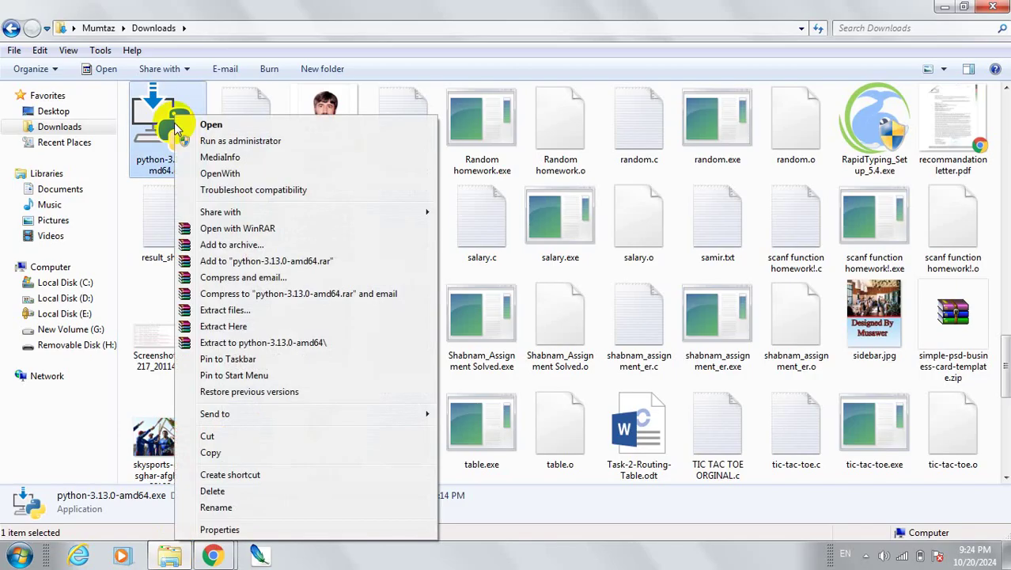
left_click(278, 192)
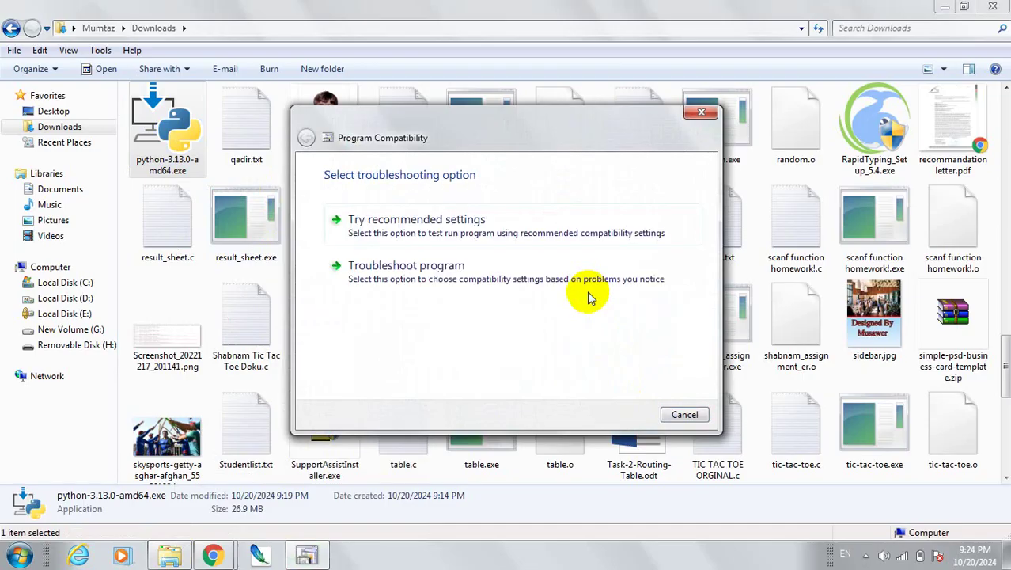
left_click(522, 224)
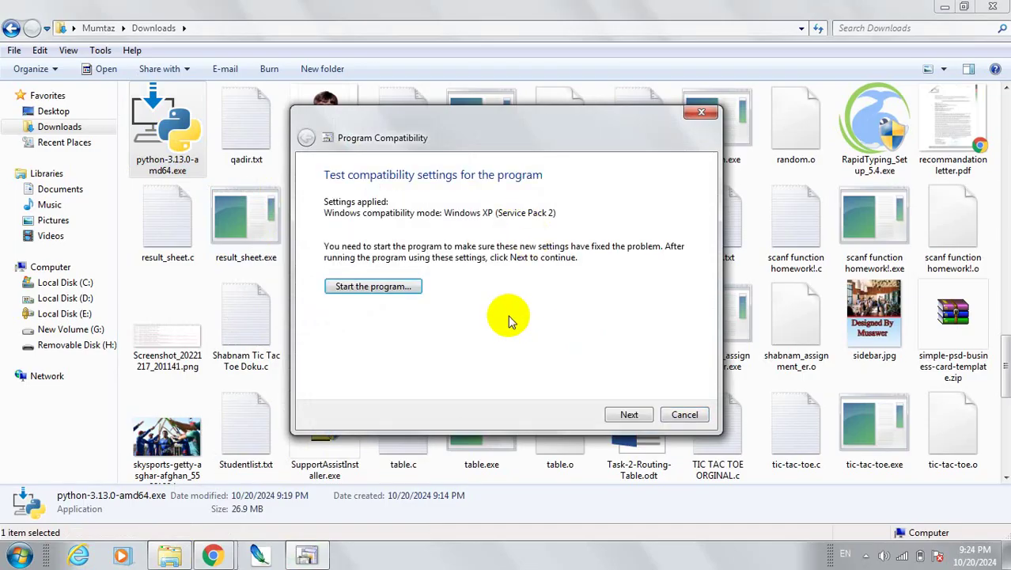
left_click(396, 291)
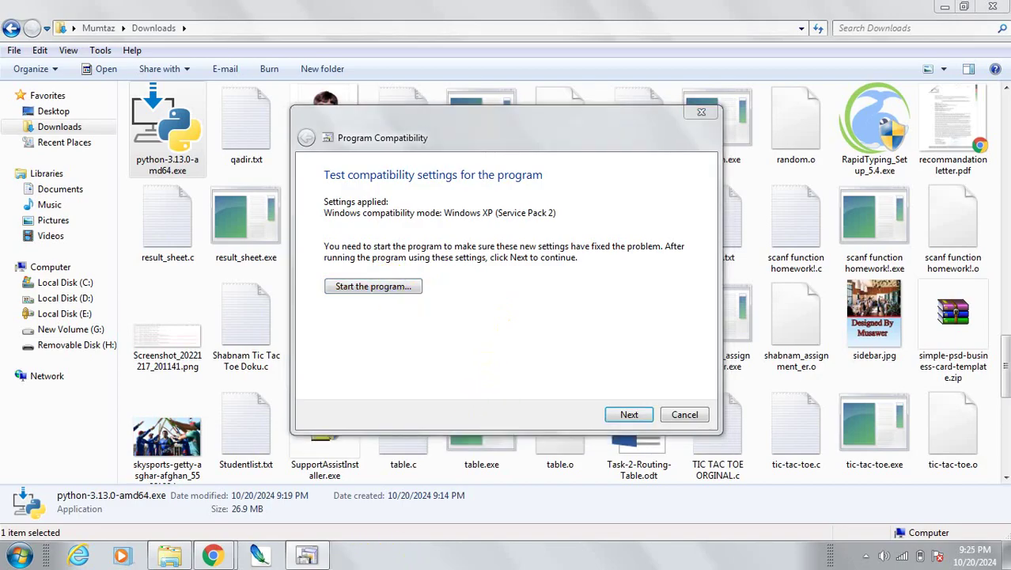
left_click(573, 301)
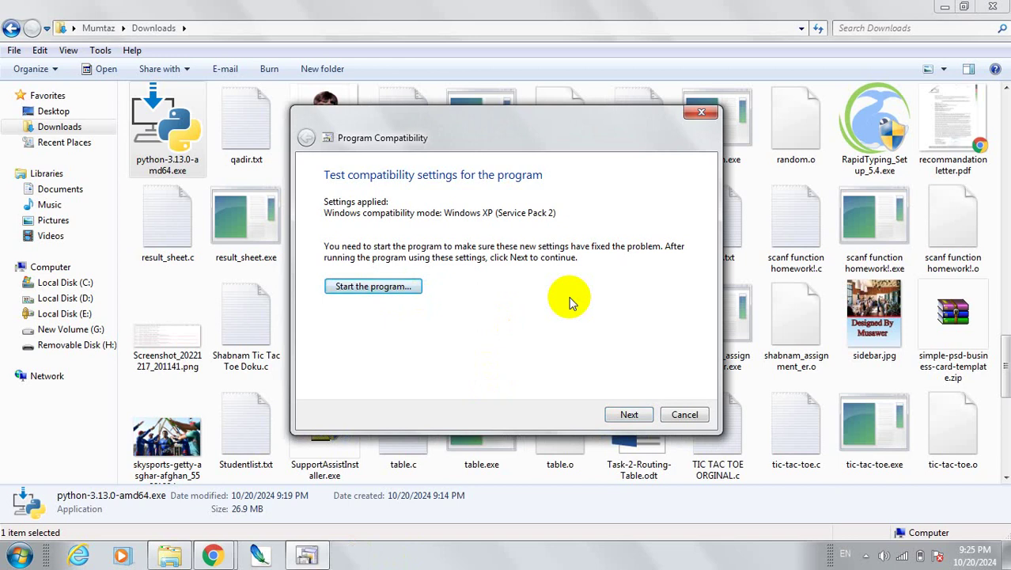
left_click(321, 557)
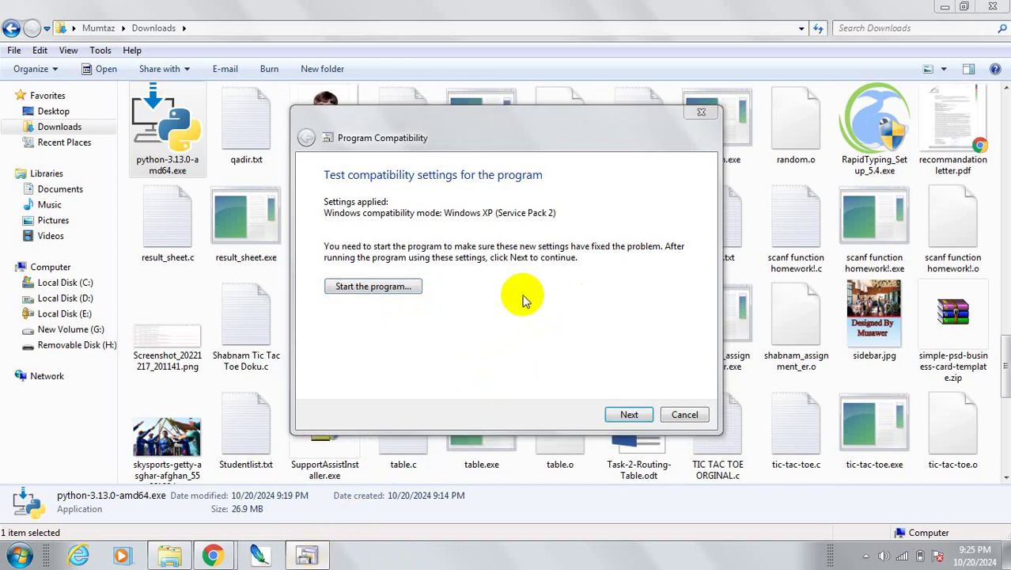
Finish the compatibility test, save the Windows XP (Service Pack 2) settings for the installer and close the troubleshooter
left_click_drag(543, 141, 549, 117)
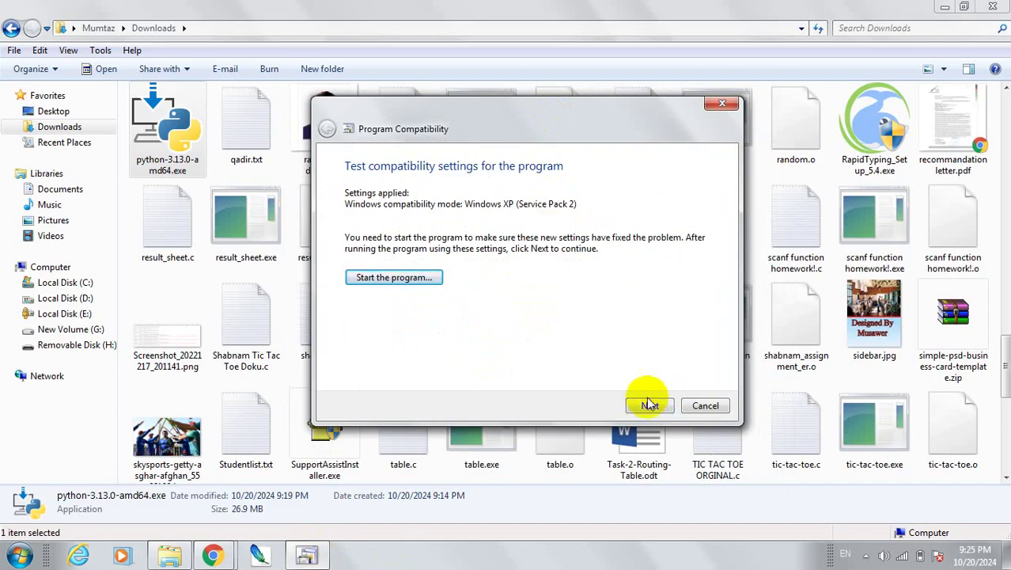
left_click(649, 406)
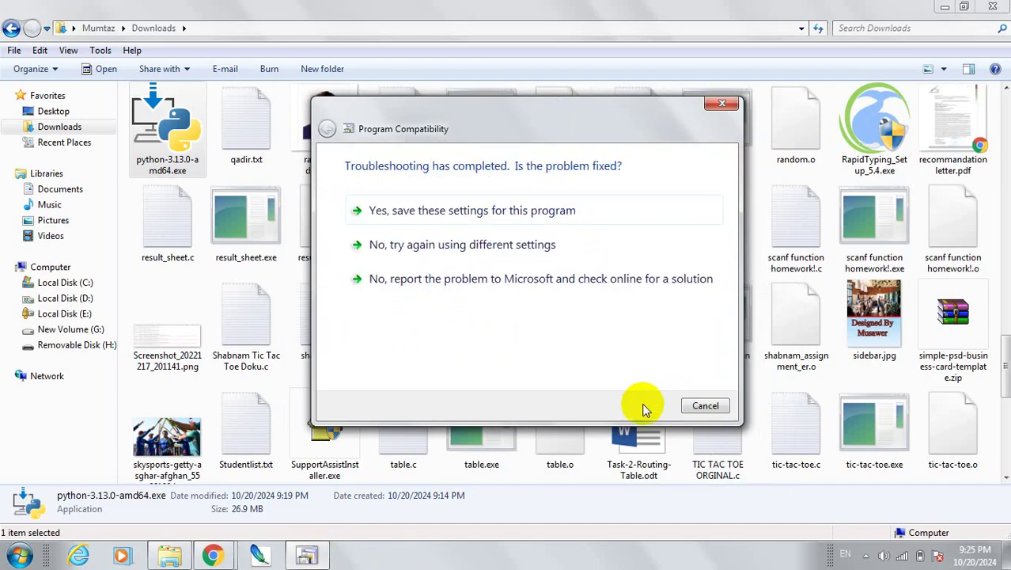
left_click(501, 212)
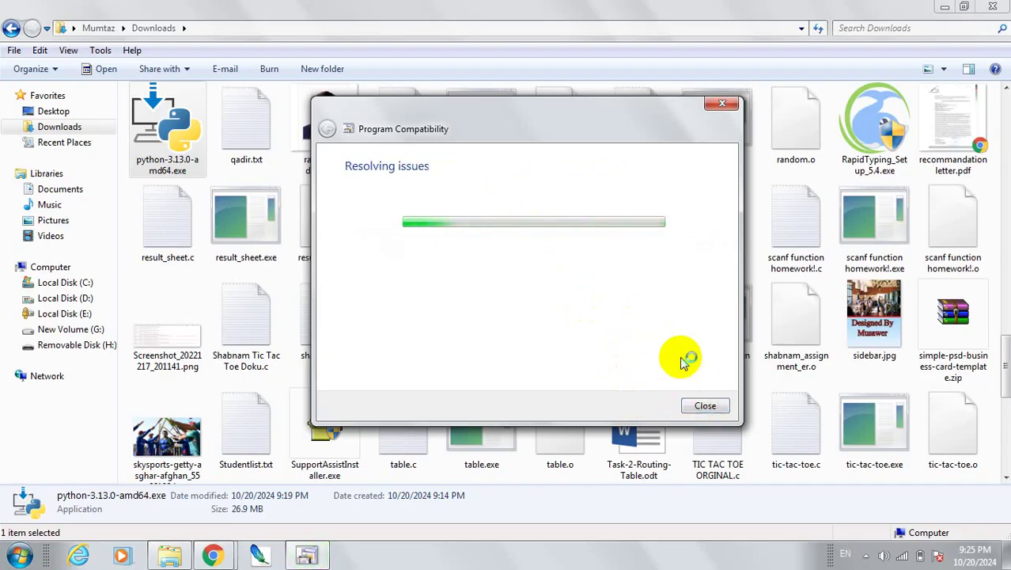
left_click(705, 405)
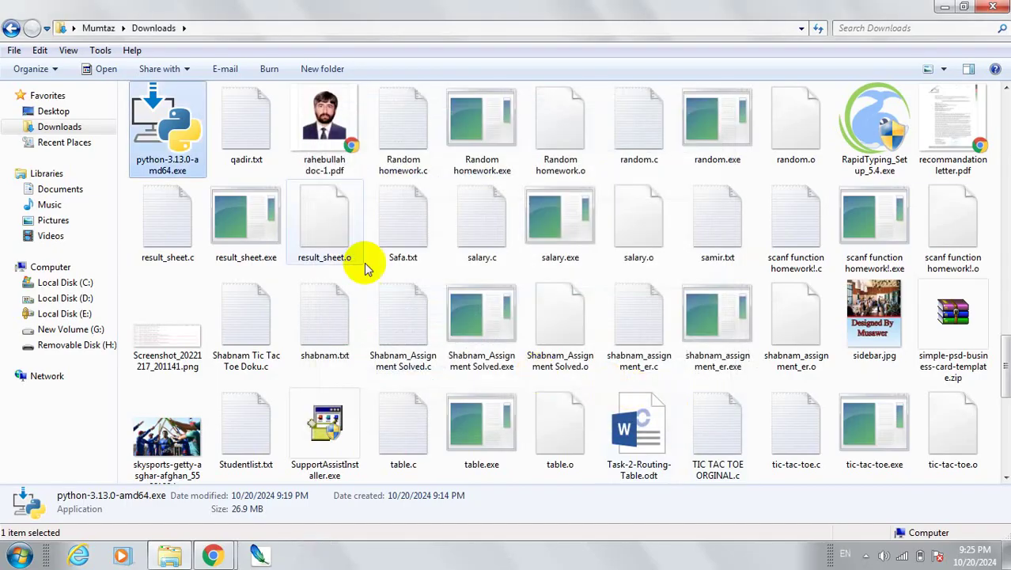
Set the compatibility mode of python-3.13.0-amd64.exe to Windows 7 in its properties and run the installer as administrator
right_click(176, 135)
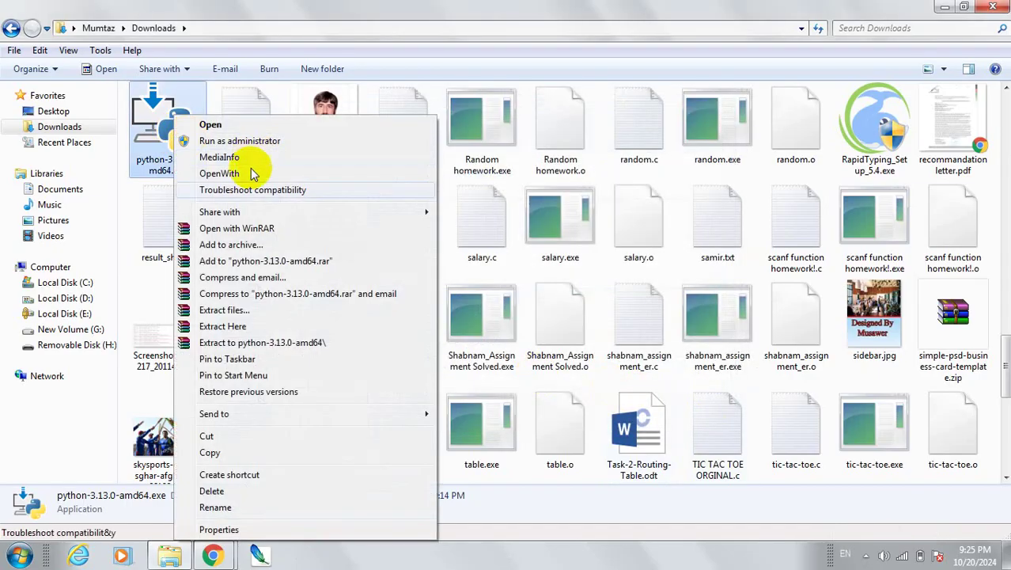
left_click(261, 530)
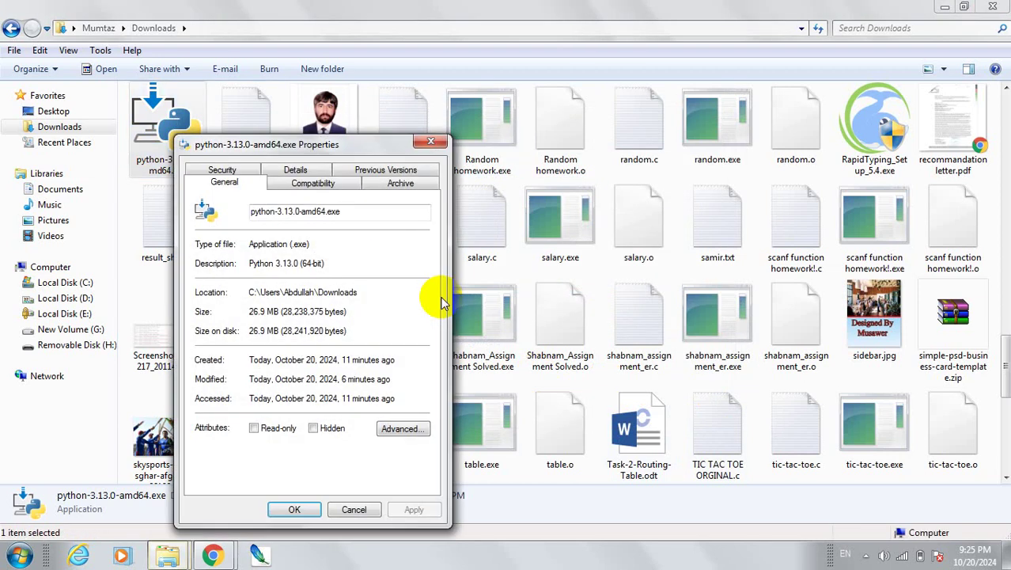
left_click(314, 182)
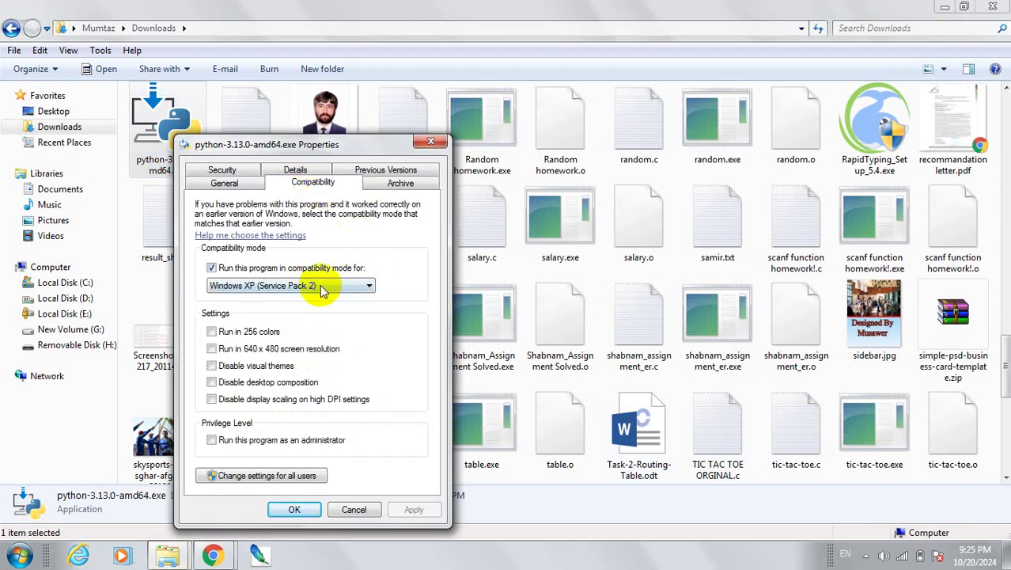
left_click(320, 288)
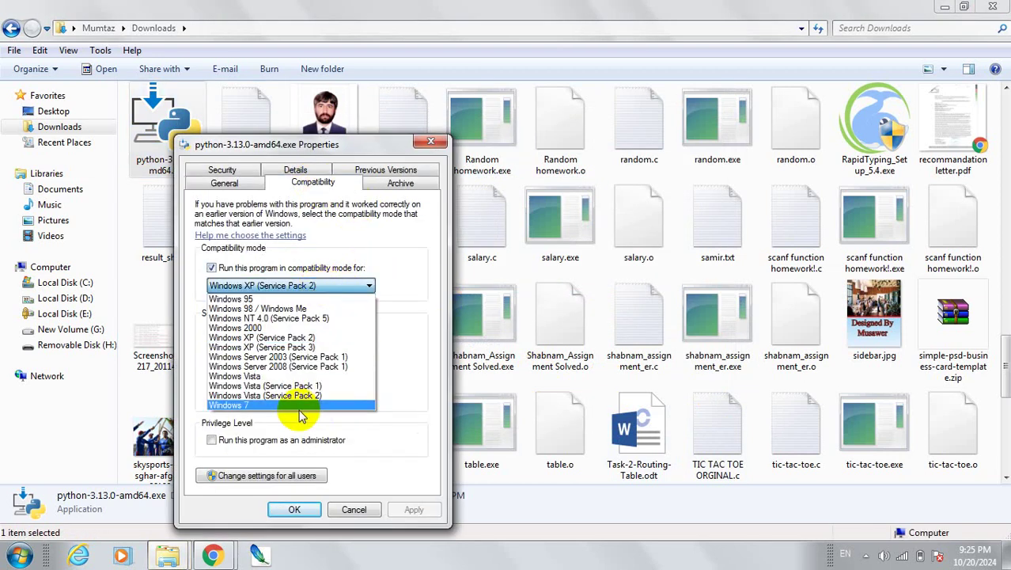
left_click(288, 404)
left_click(404, 510)
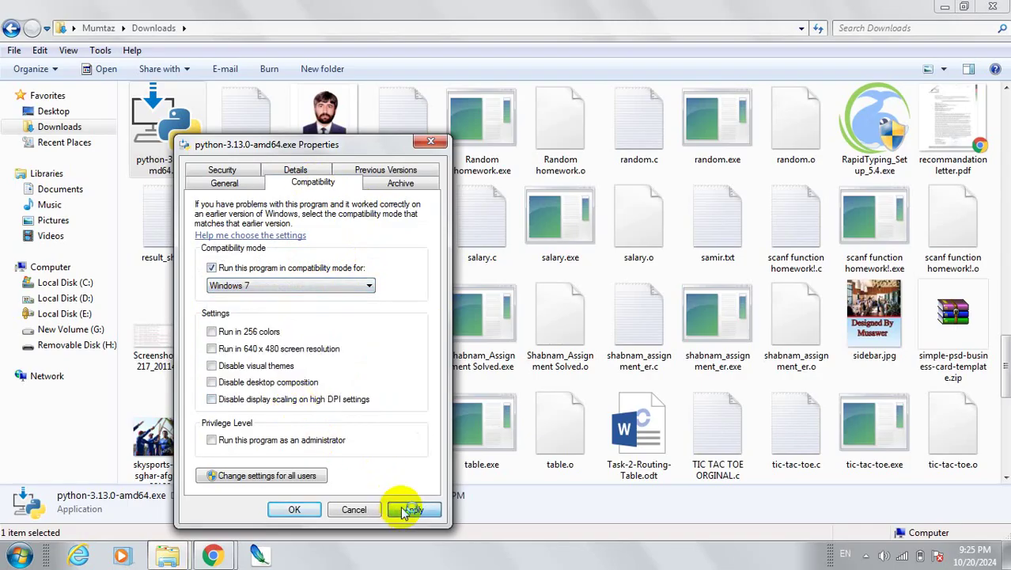
left_click(299, 511)
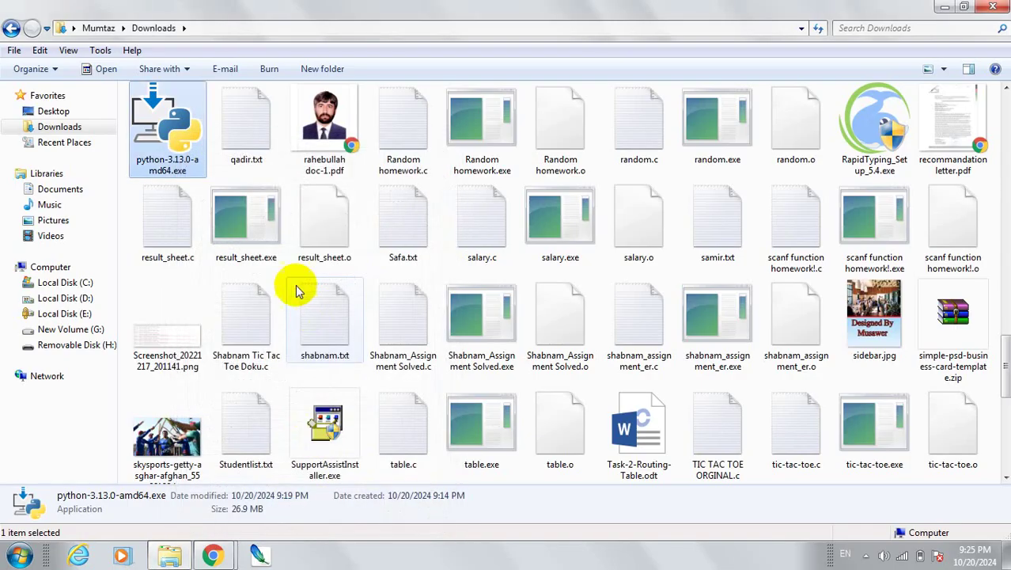
right_click(181, 120)
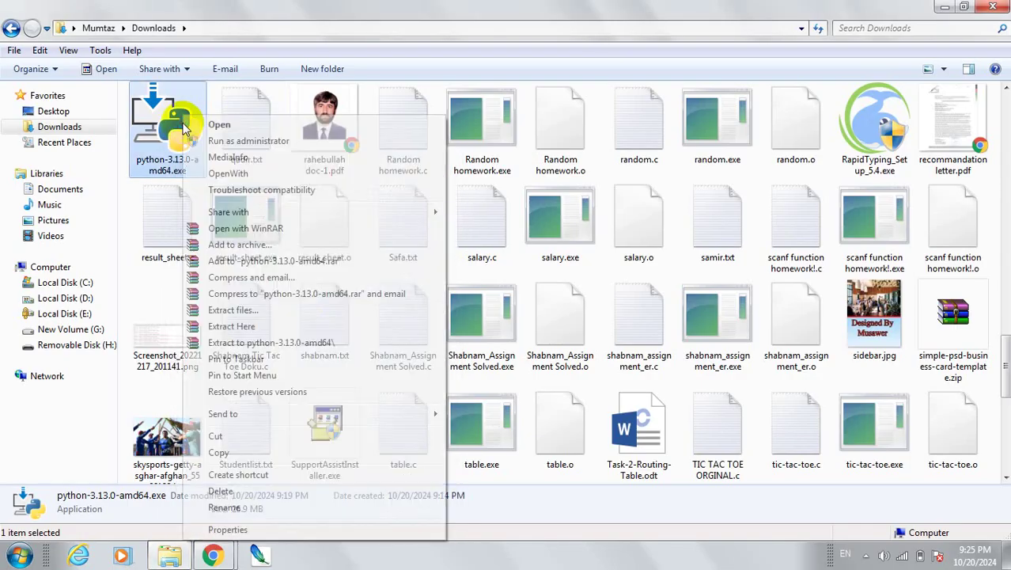
left_click(226, 141)
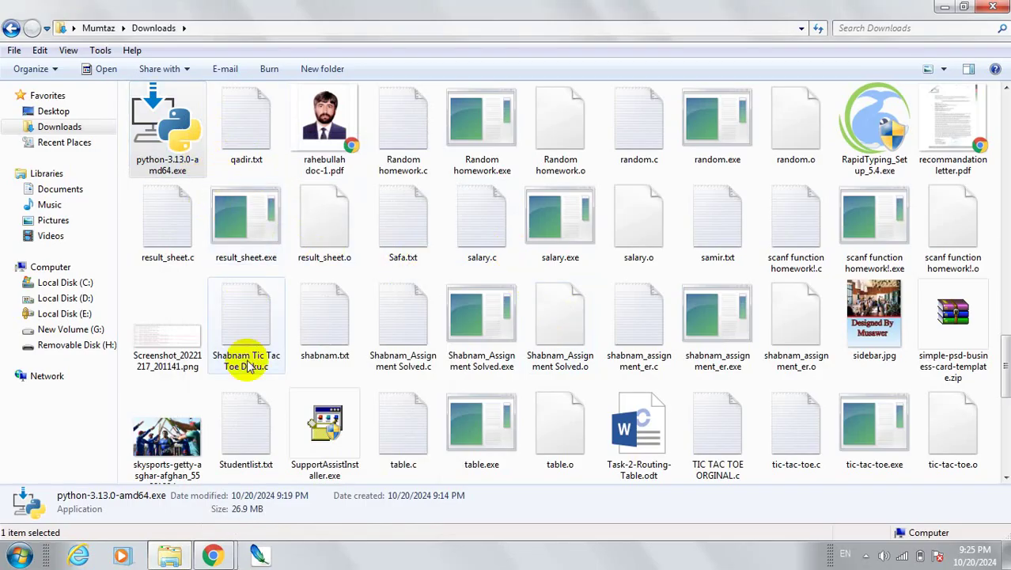
Switch to Chrome, leave the Python 3.8.20 release page and go to google.com
mouse_move(220, 558)
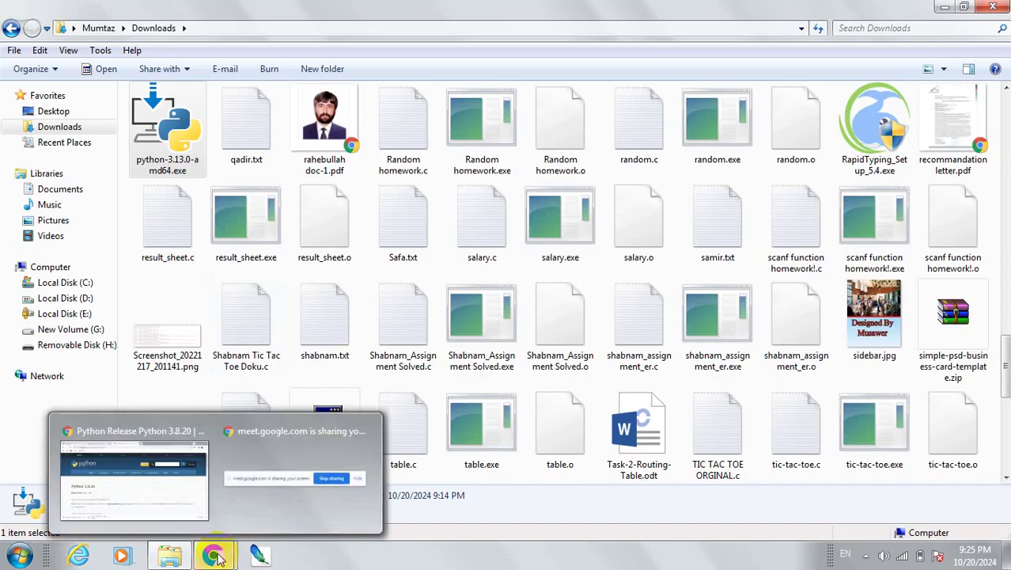
left_click(169, 491)
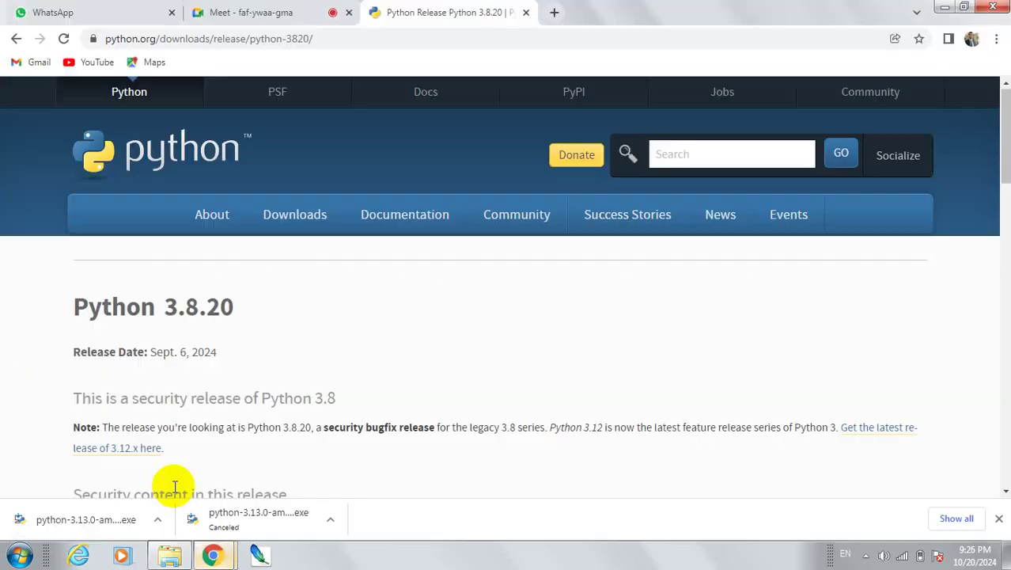
left_click(17, 39)
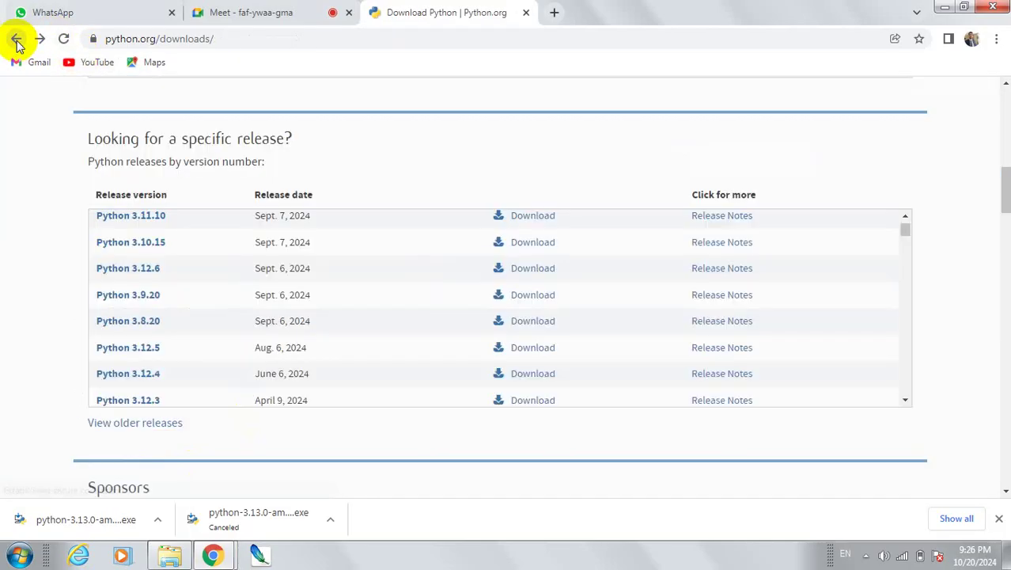
left_click(241, 38)
type("google")
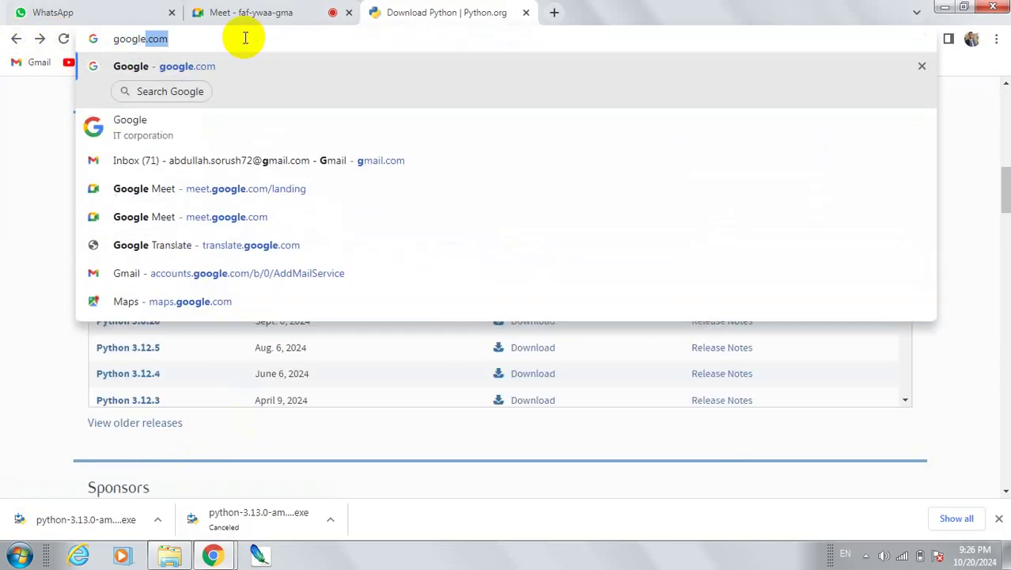
key("Return")
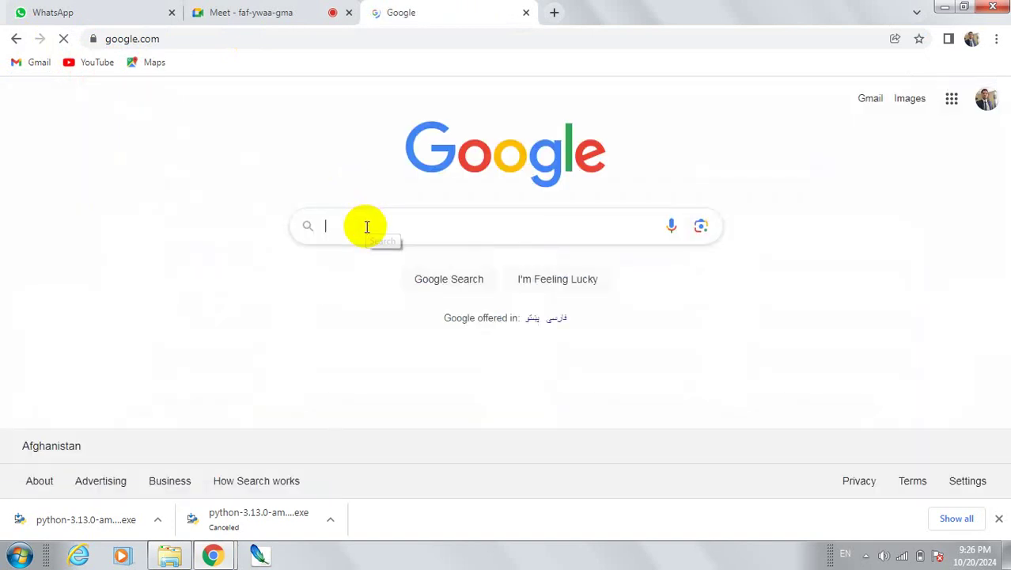
Search Google for "pycharm download"
left_click(366, 226)
type("p")
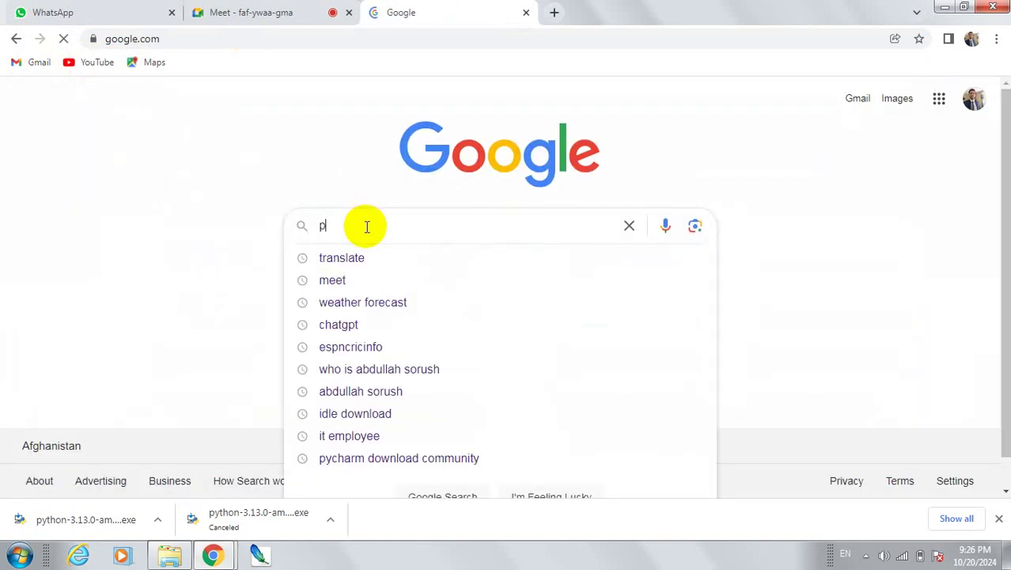
type("ycharm")
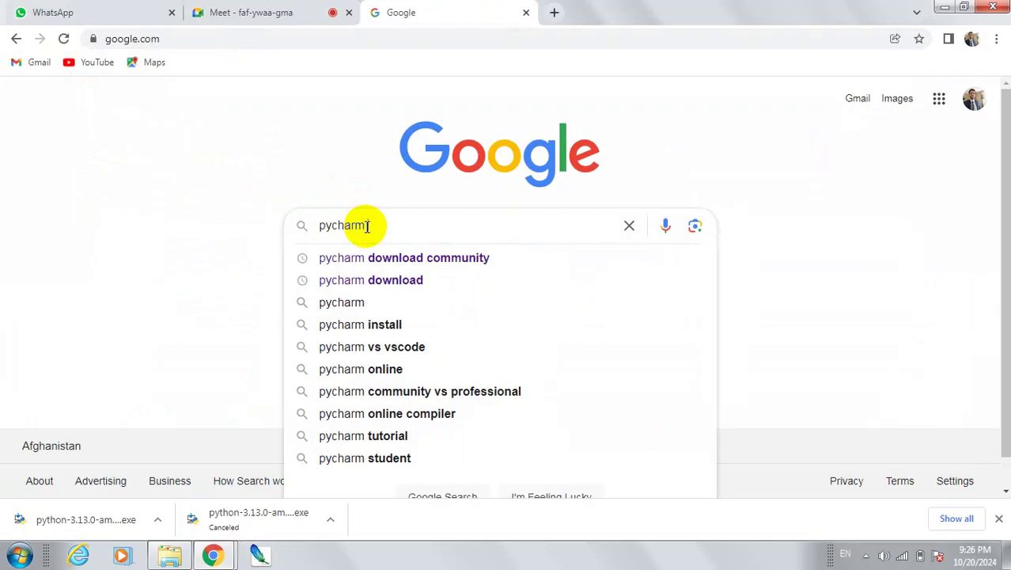
type(" download")
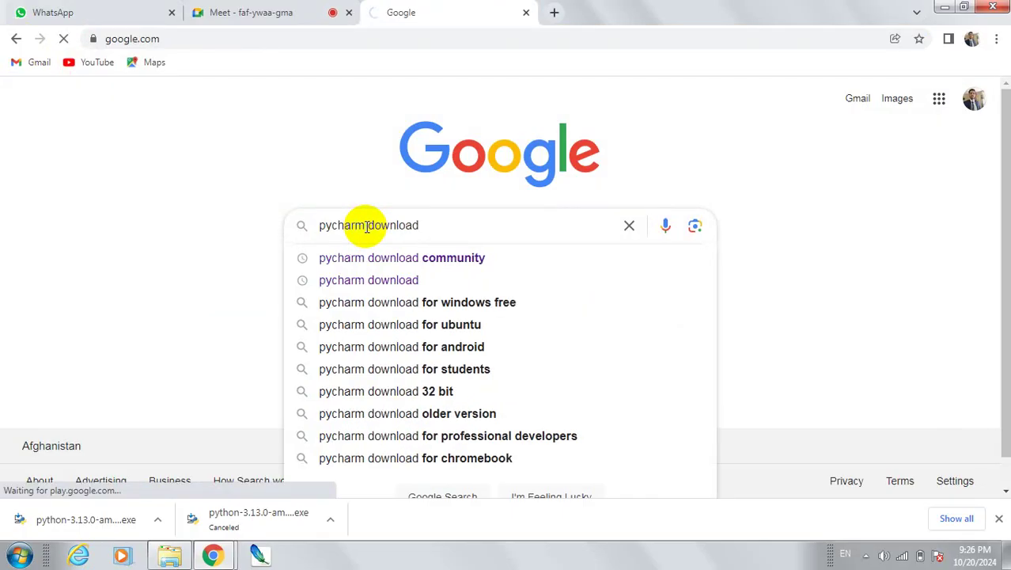
key("Return")
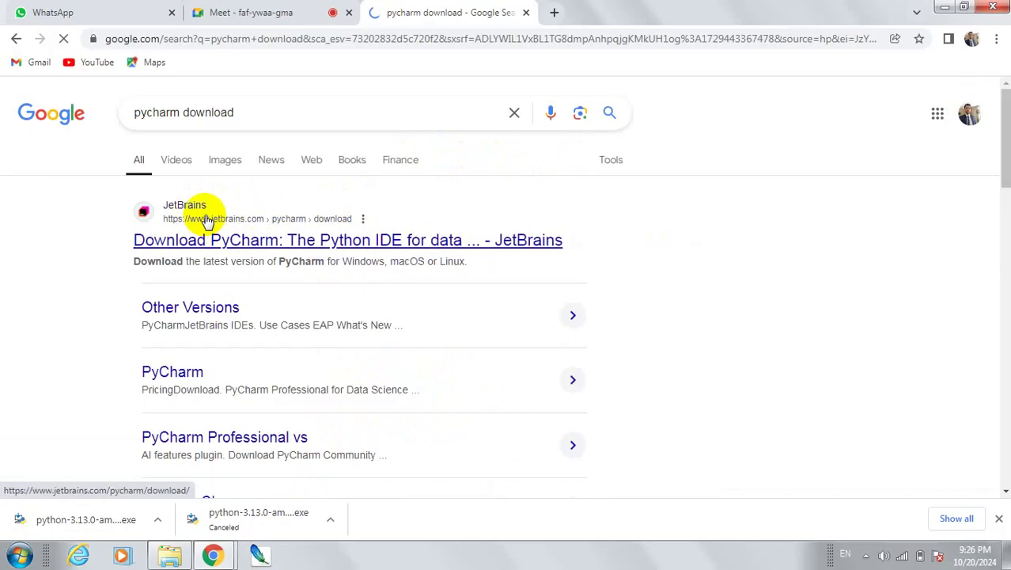
Open the JetBrains PyCharm download page from the results, dismiss the browser's downloads bar and accept all cookies
left_click(307, 245)
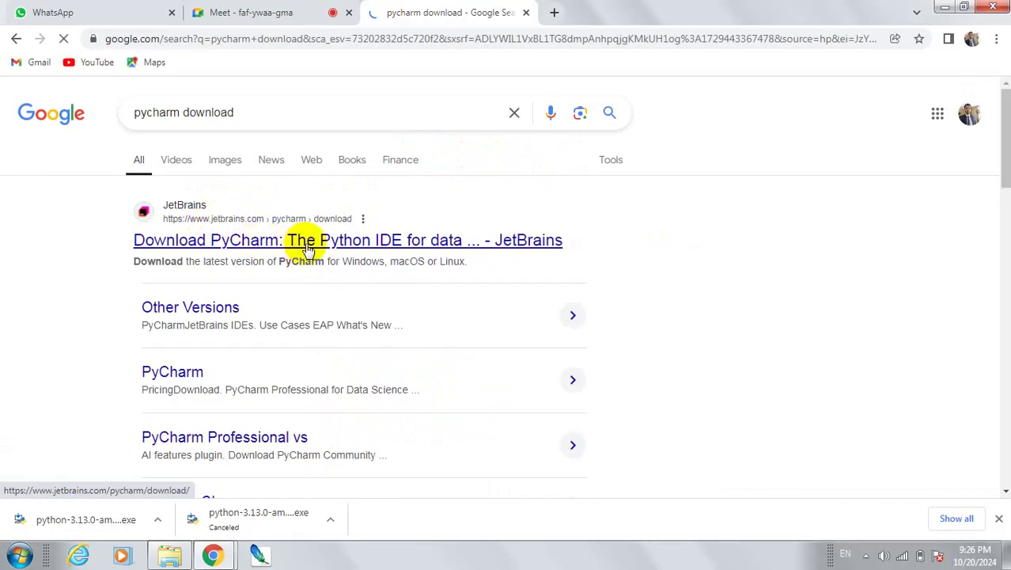
left_click(309, 248)
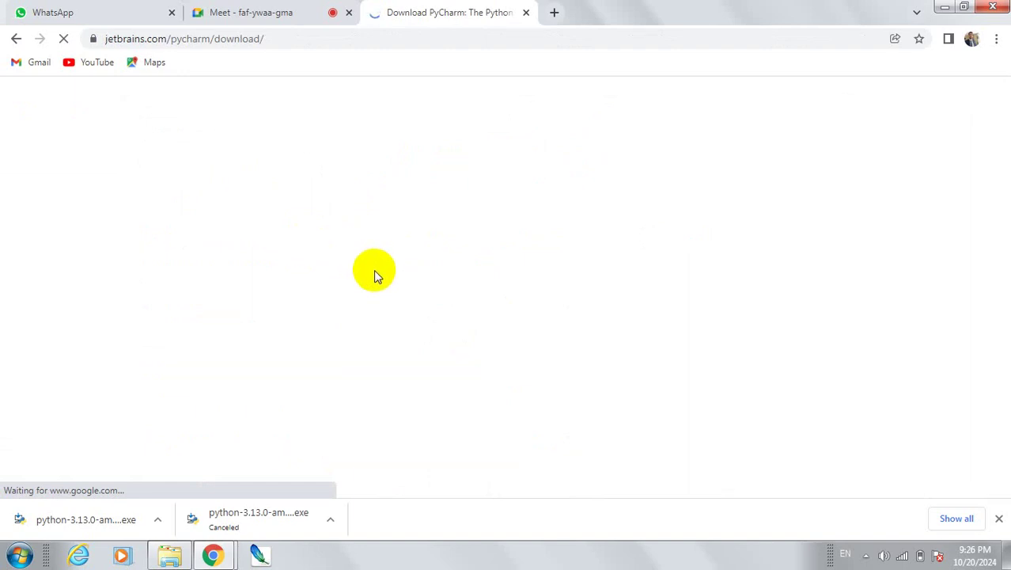
left_click(1000, 519)
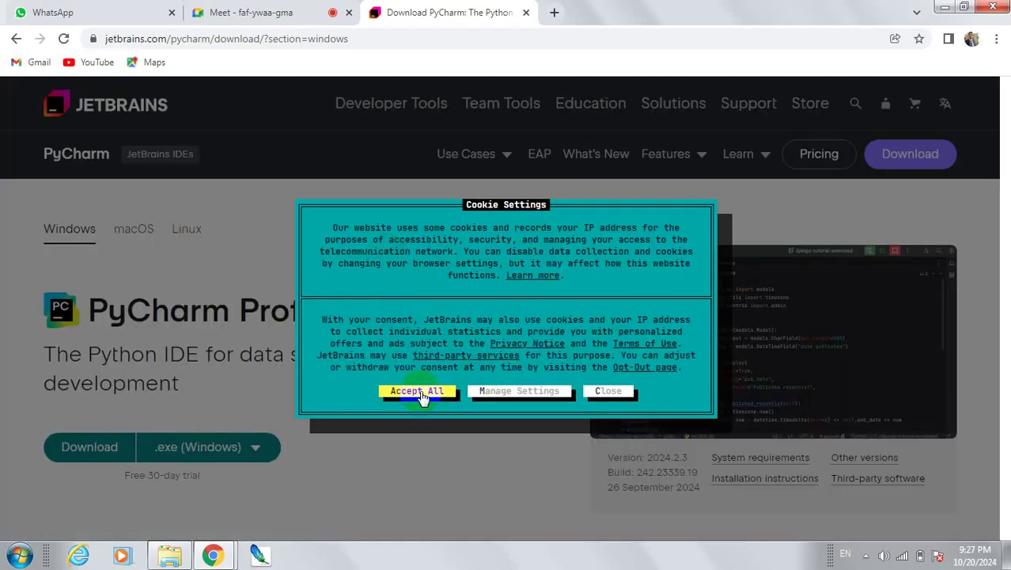
left_click(417, 391)
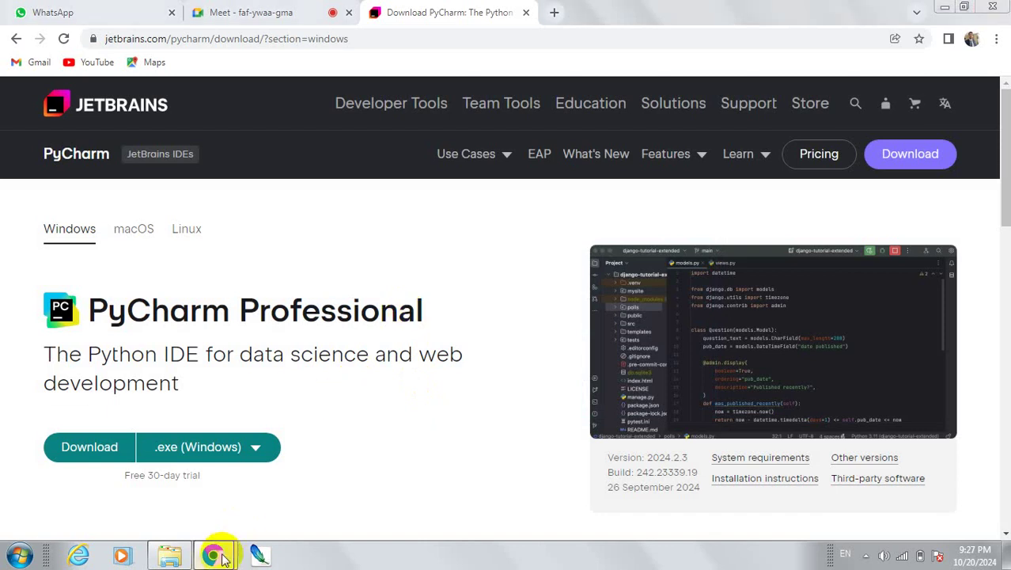
Bring up the Google Meet screen-sharing bar and return from the PyCharm download page to the Google home page
mouse_move(214, 549)
left_click(270, 477)
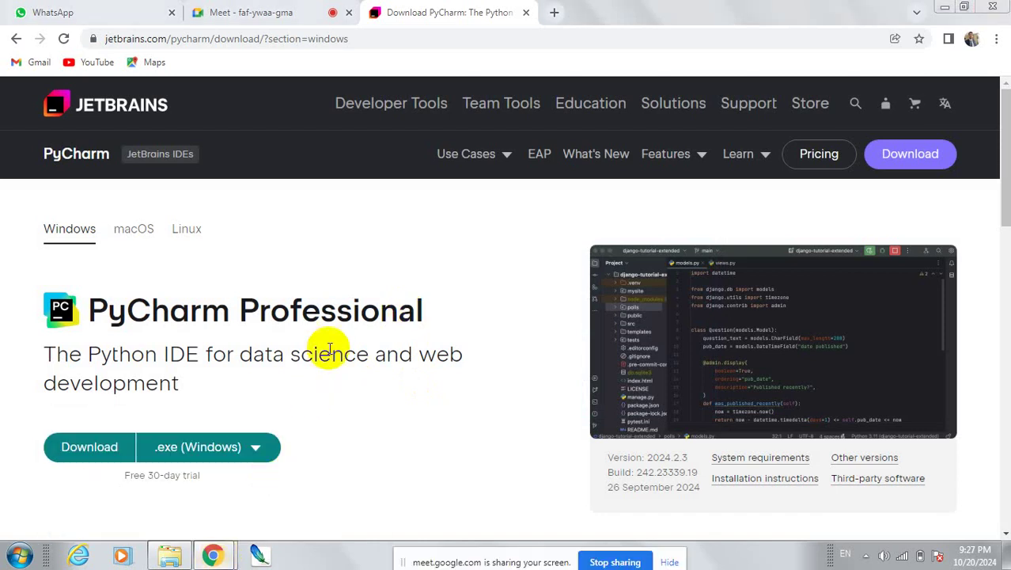
left_click(17, 40)
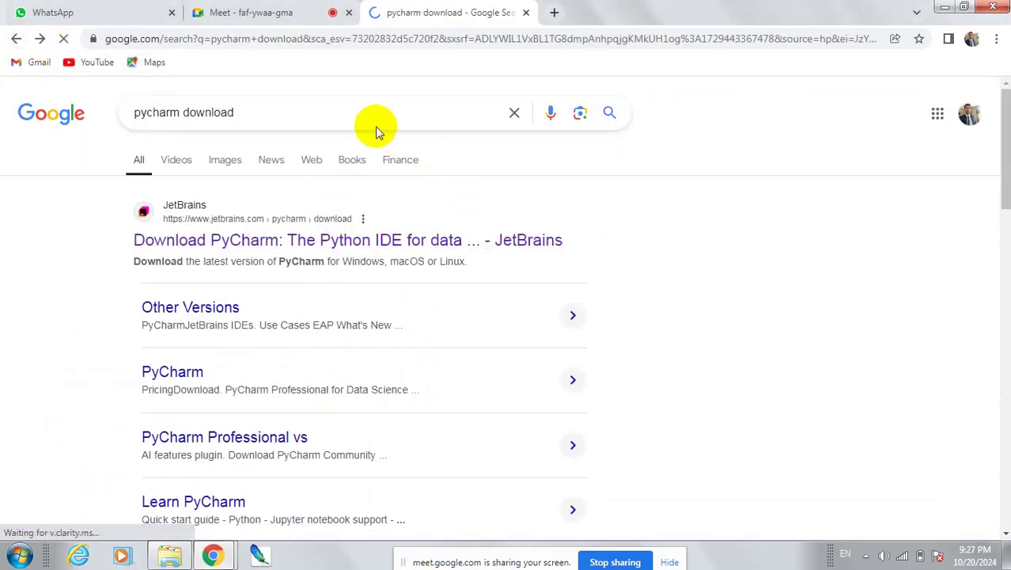
left_click(17, 40)
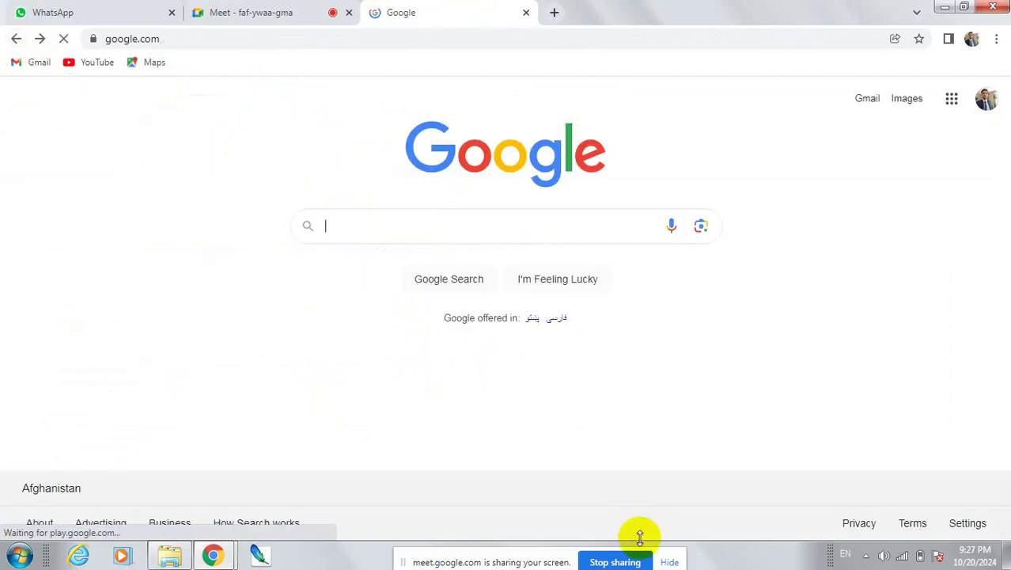
Stop sharing the screen, switch to the Google Meet call and dismiss the two YouTube notifications
left_click(614, 560)
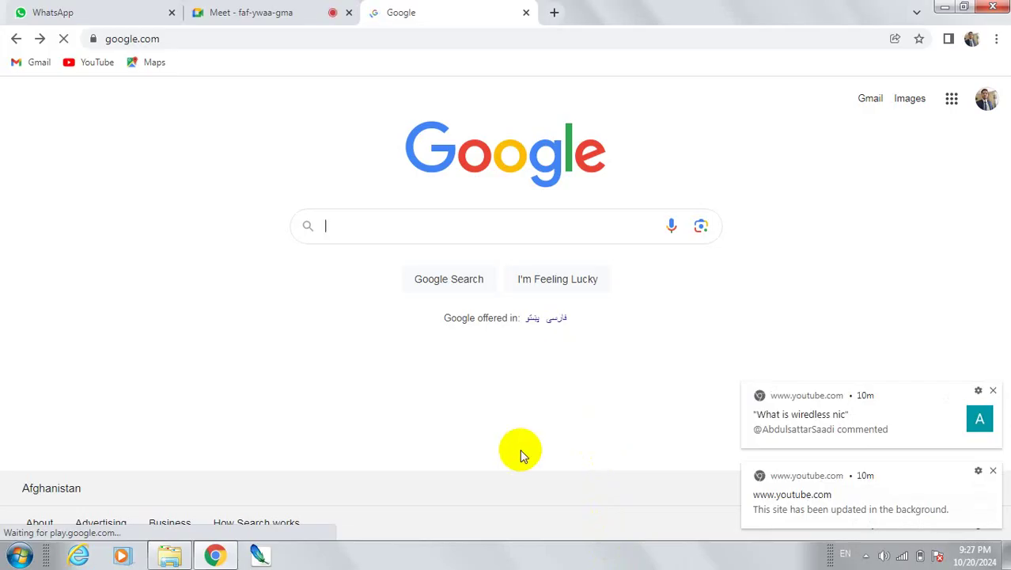
left_click(169, 555)
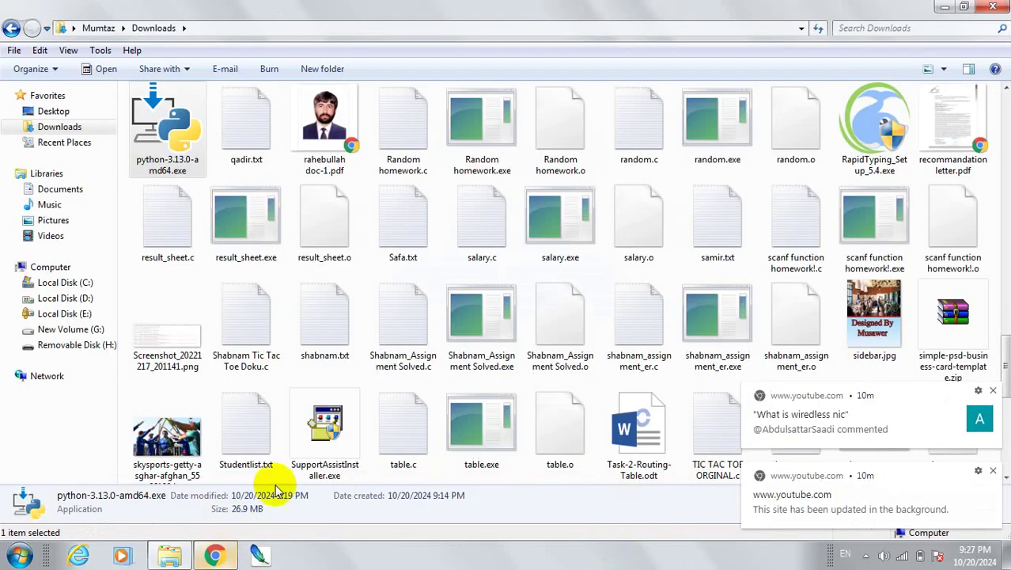
left_click(214, 554)
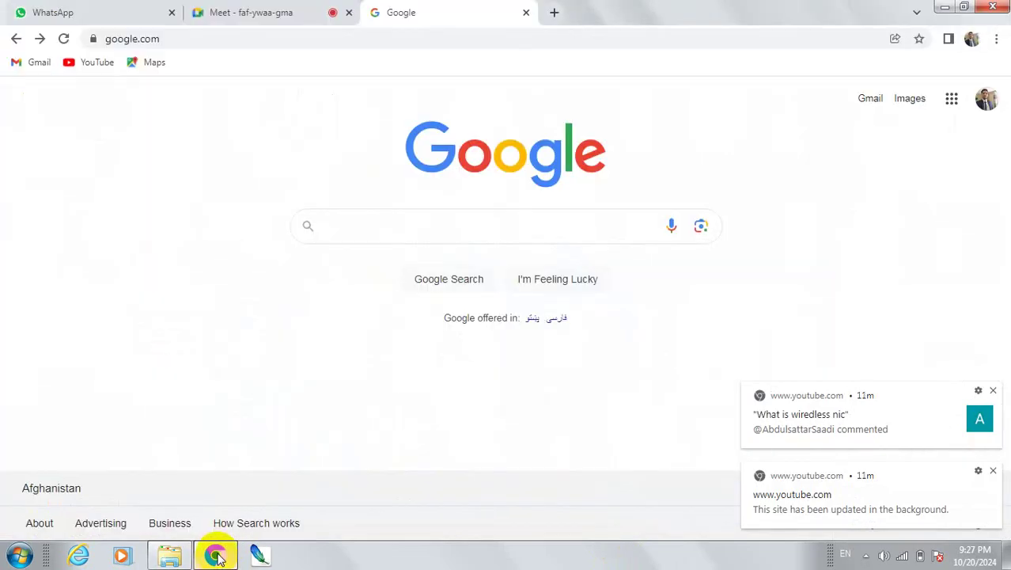
left_click(228, 9)
left_click(526, 170)
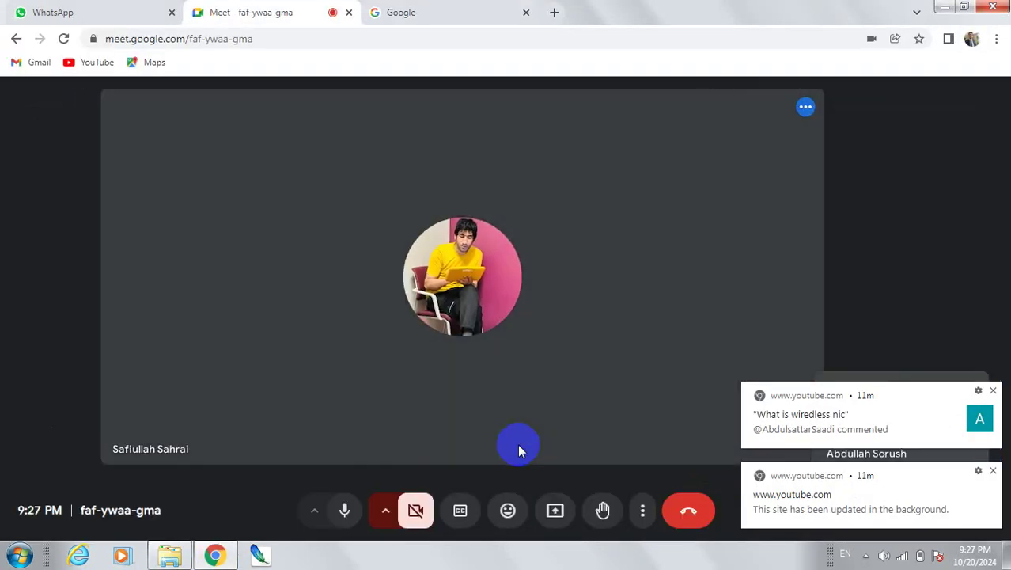
left_click(994, 392)
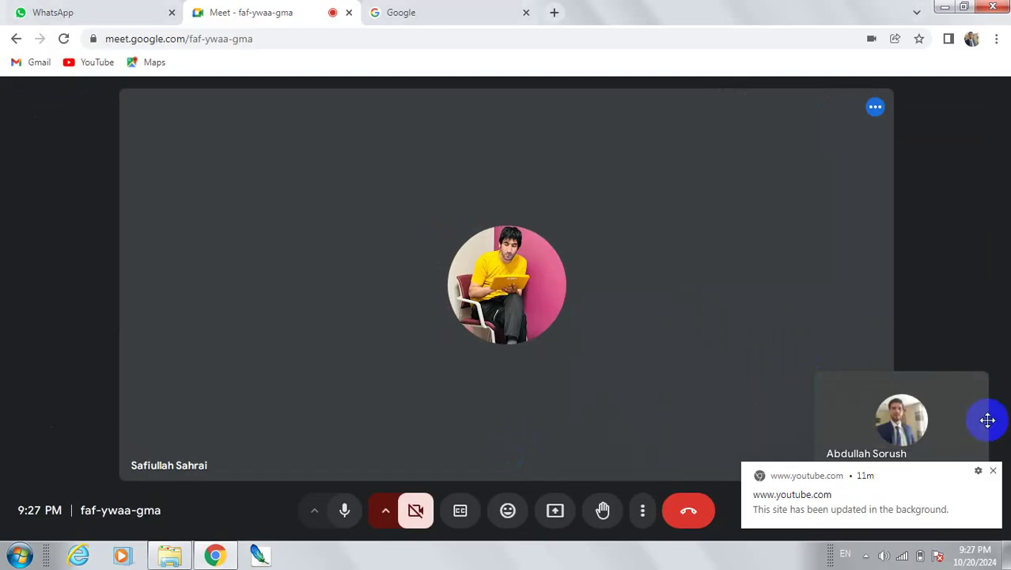
left_click(993, 470)
Present the entire screen in the Meet call, then return to the Google home page and move the sharing bar onto the taskbar
left_click(674, 514)
left_click(557, 512)
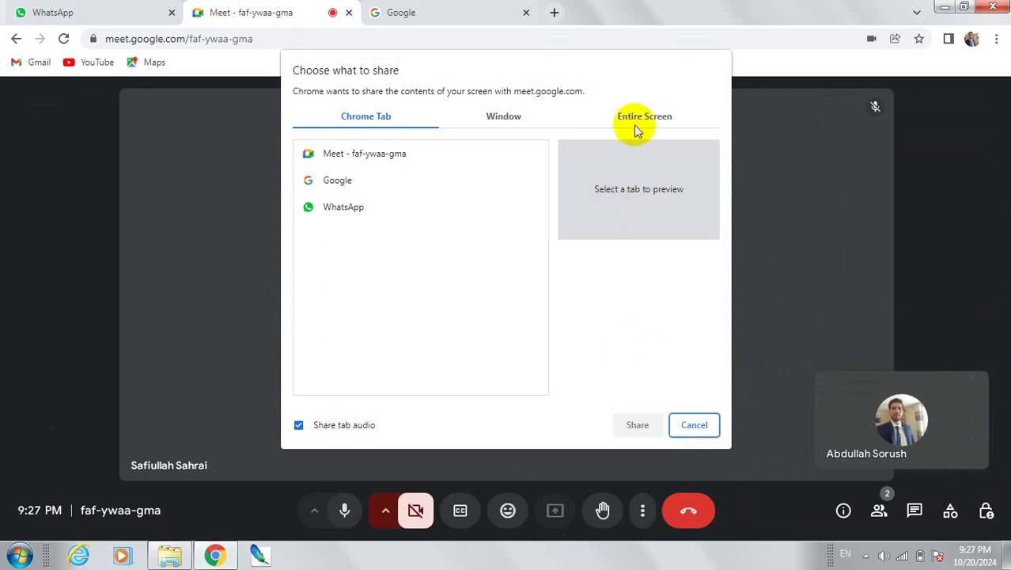
left_click(635, 119)
left_click(486, 257)
left_click(632, 426)
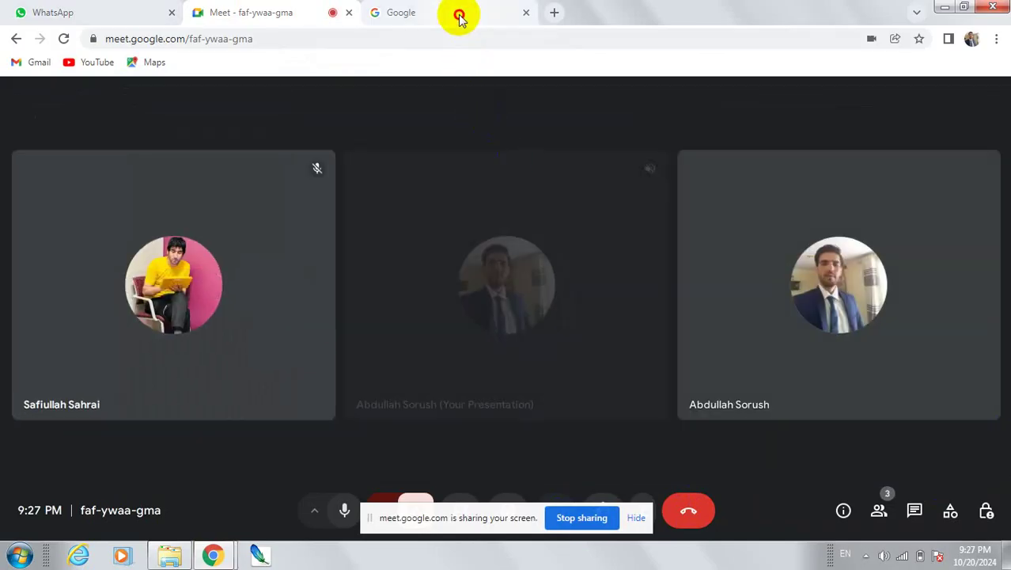
left_click(459, 12)
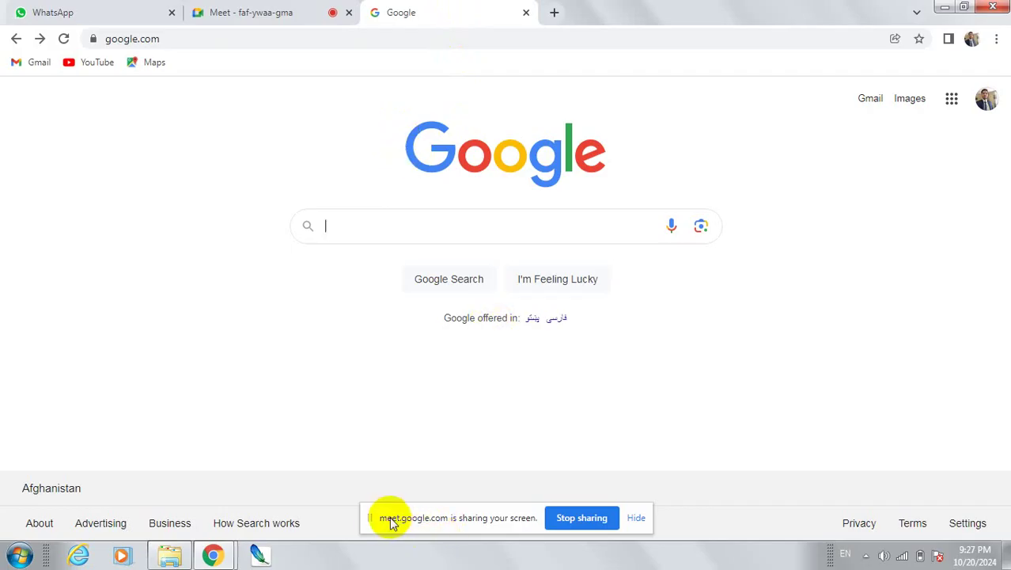
left_click_drag(372, 520, 381, 563)
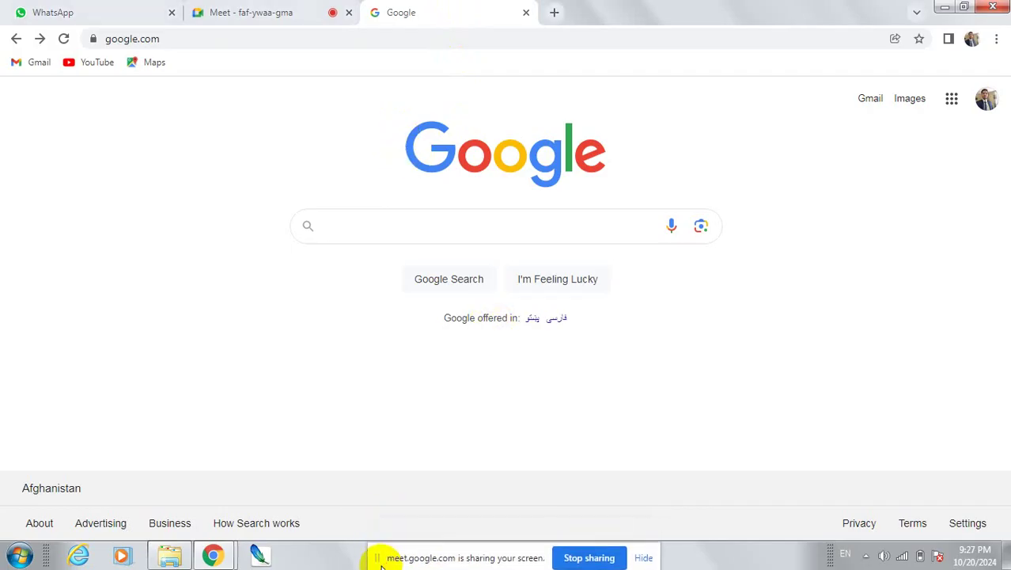
Search Google for "pycharm download" and open the JetBrains PyCharm download page from the results
left_click(386, 225)
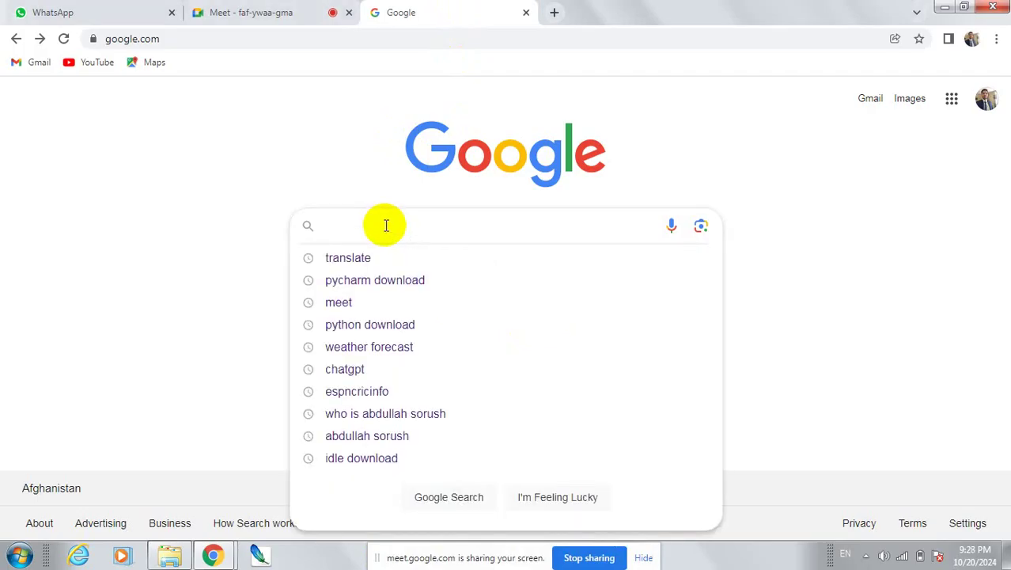
type("p")
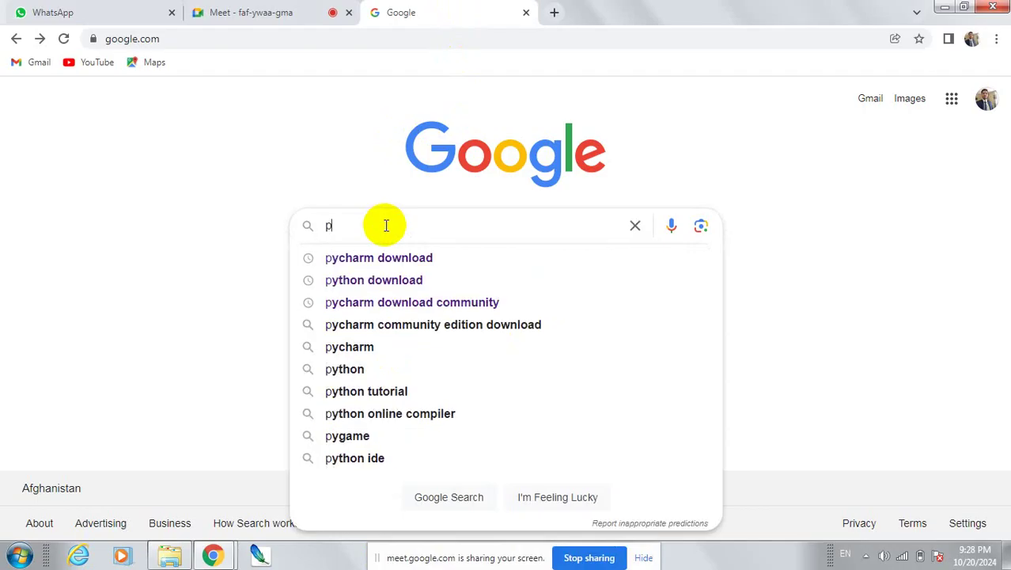
type("ycharm")
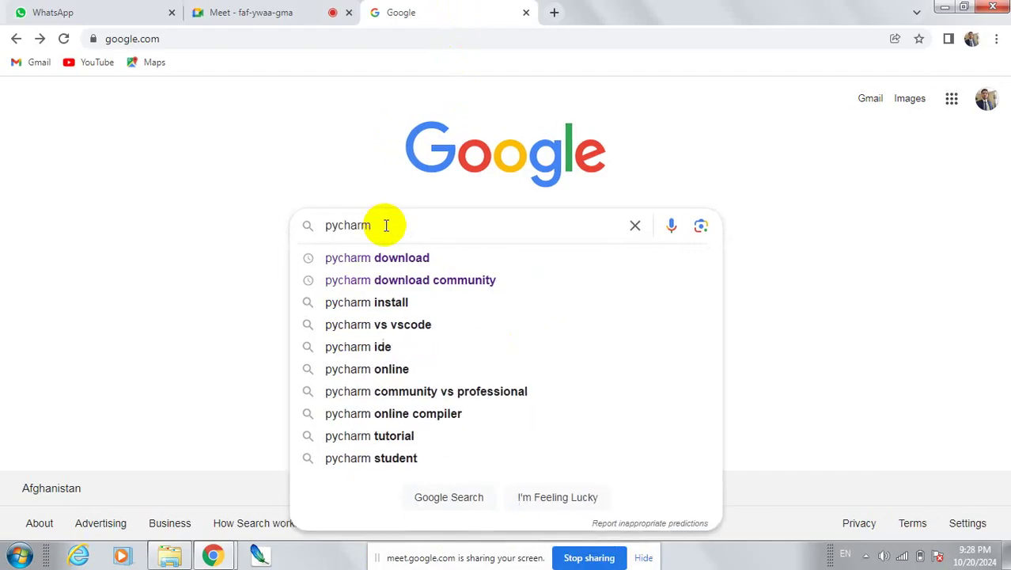
type(" download")
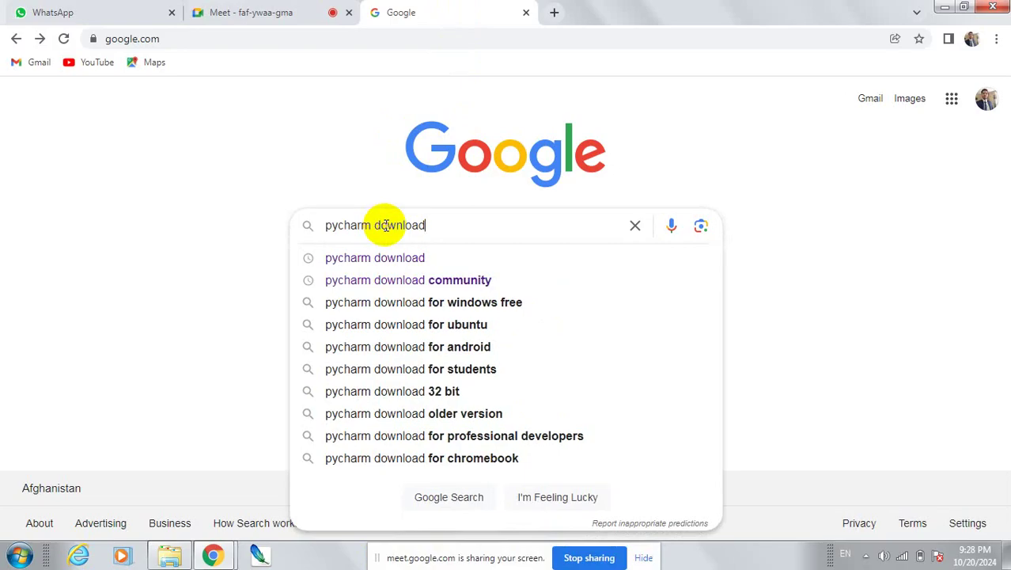
key("Return")
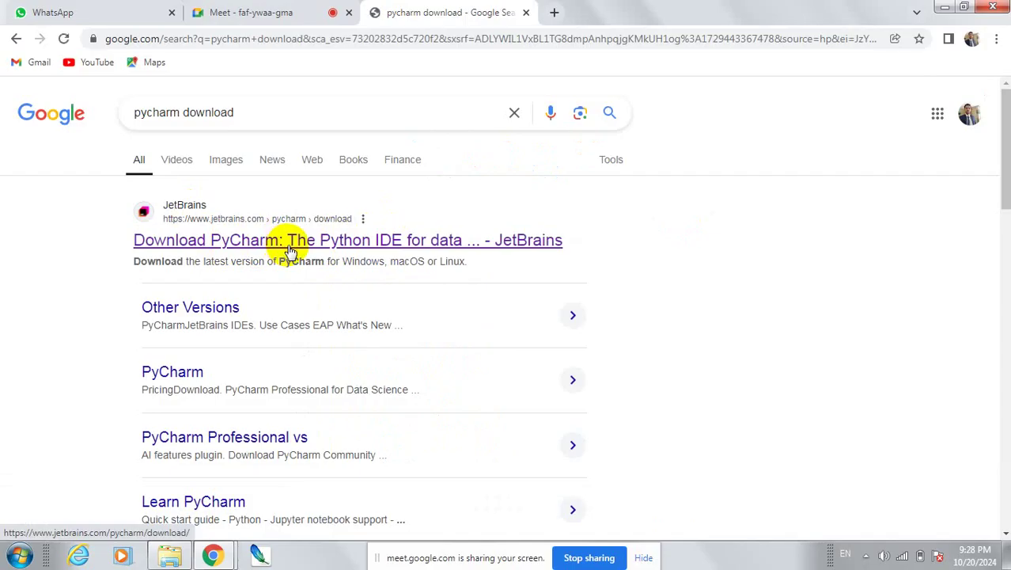
left_click(290, 248)
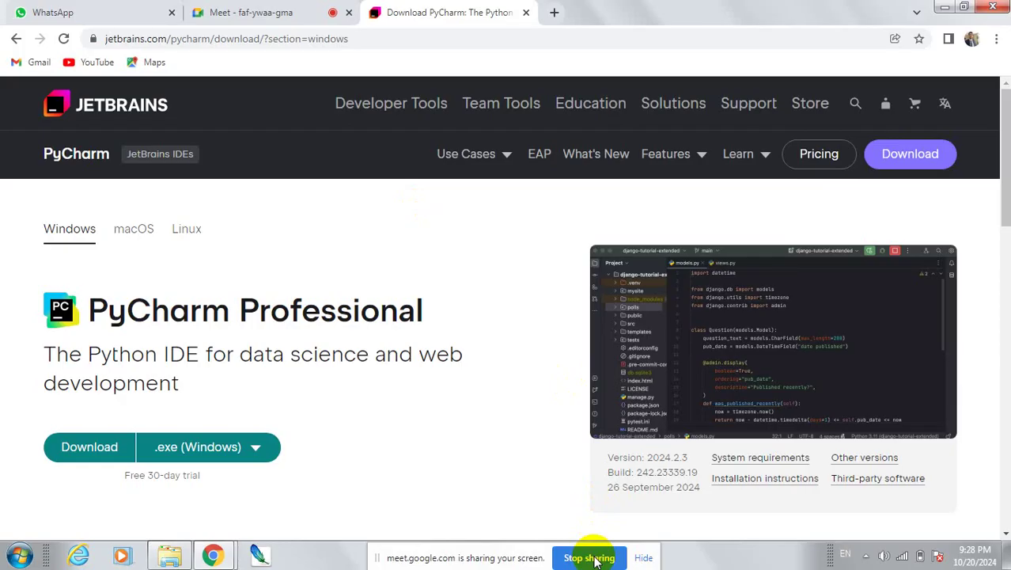
Go back from the PyCharm download page to the search results and stop sharing the screen
left_click_drag(516, 554, 459, 342)
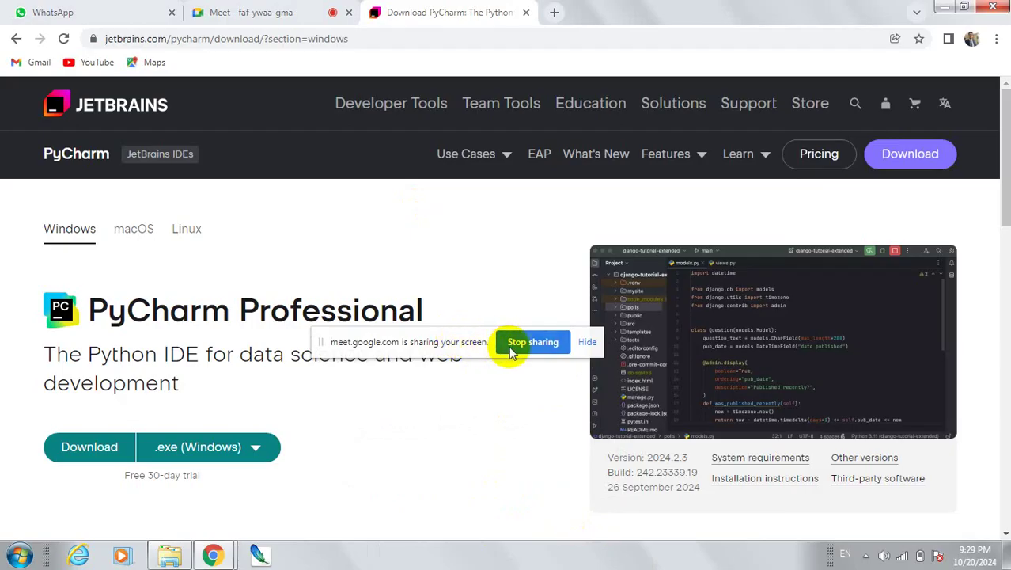
left_click(16, 39)
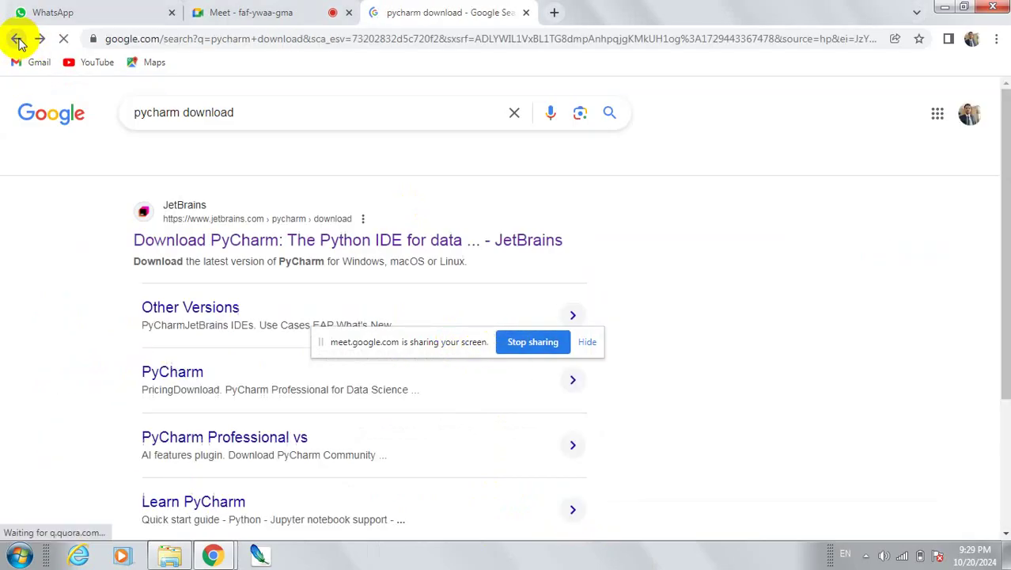
left_click(538, 343)
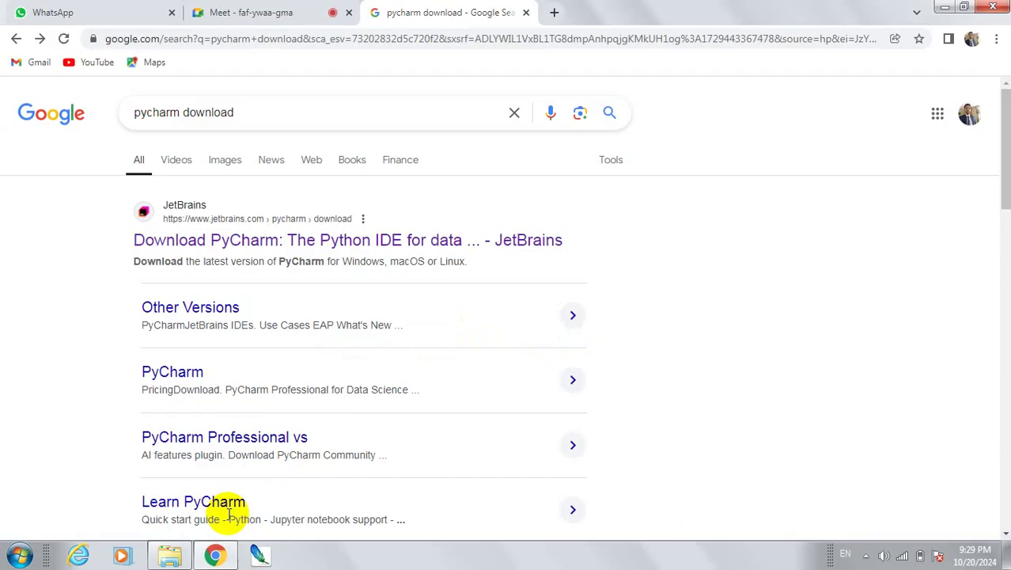
left_click(226, 557)
left_click(171, 555)
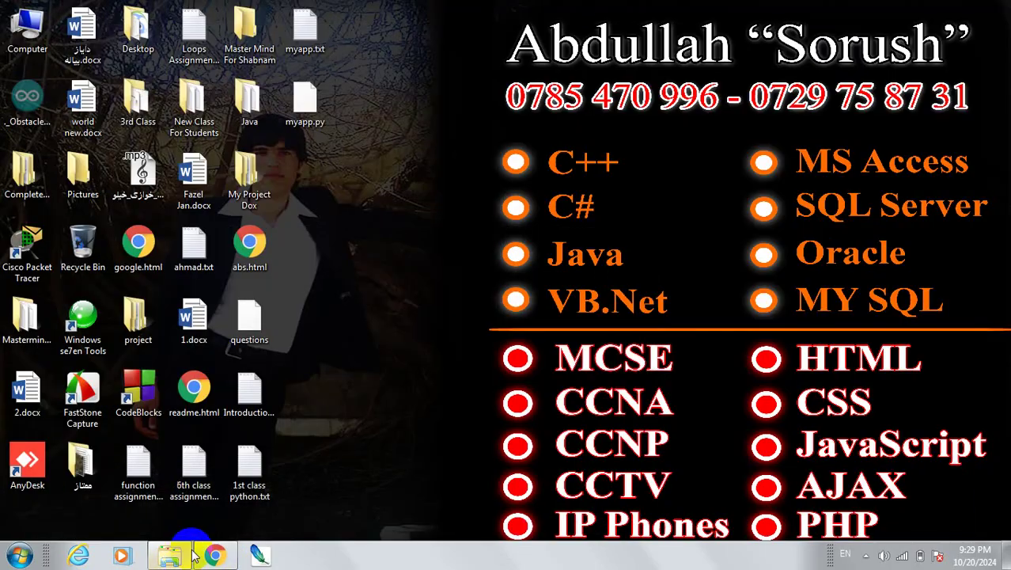
left_click(215, 555)
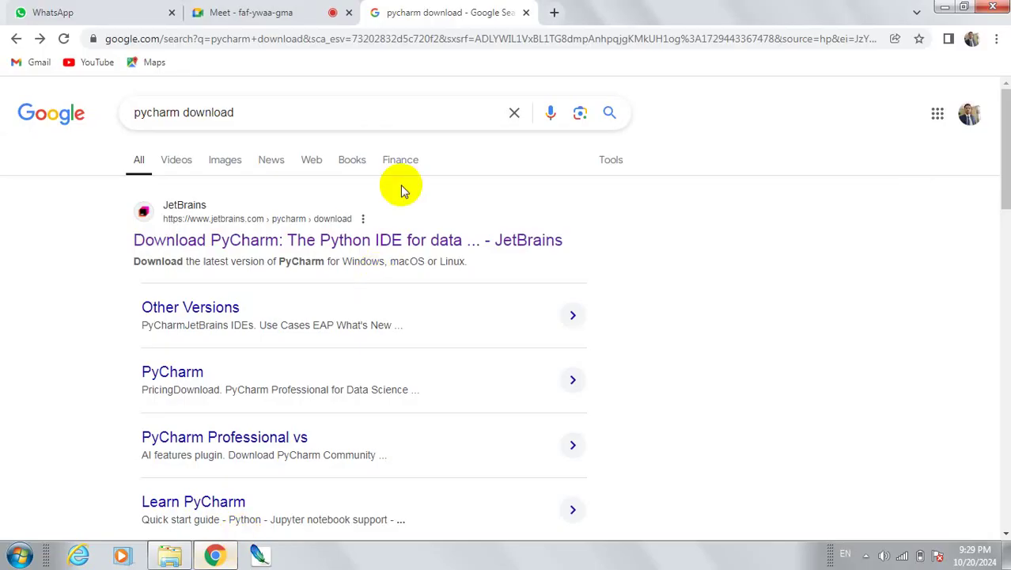
Switch to the Google Meet call and start presenting the entire screen again
left_click(312, 13)
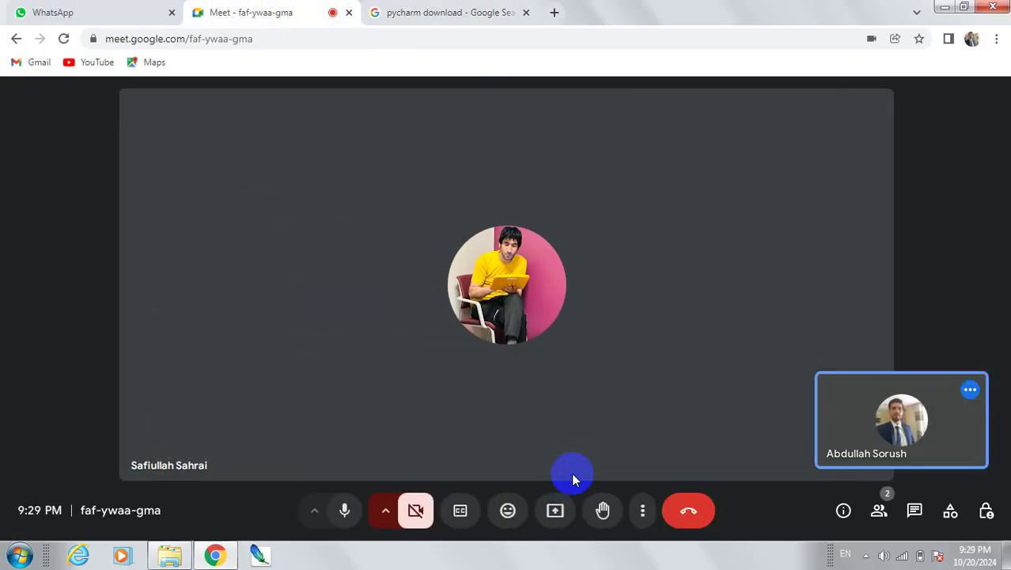
left_click(551, 511)
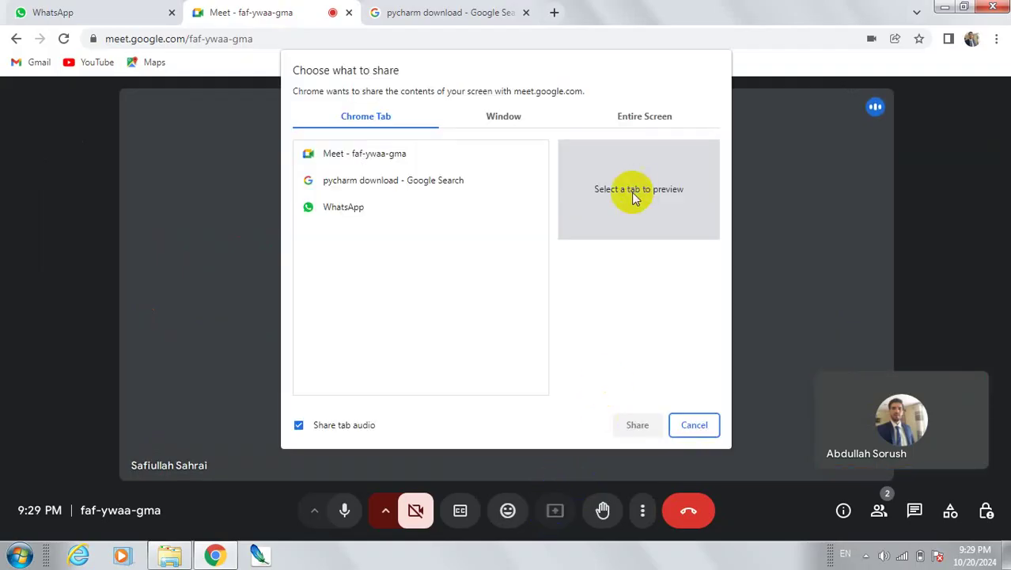
left_click(626, 125)
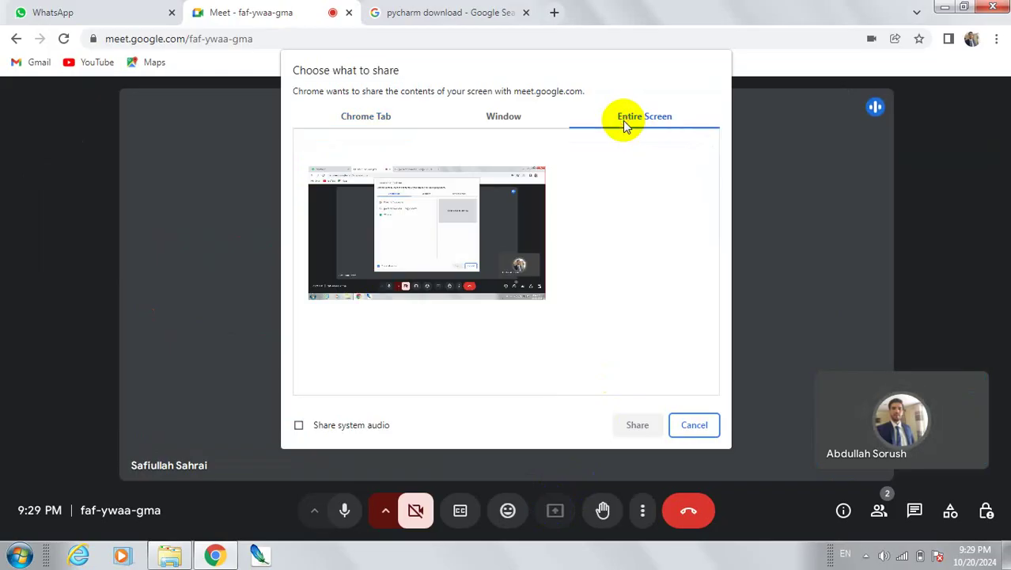
left_click(501, 222)
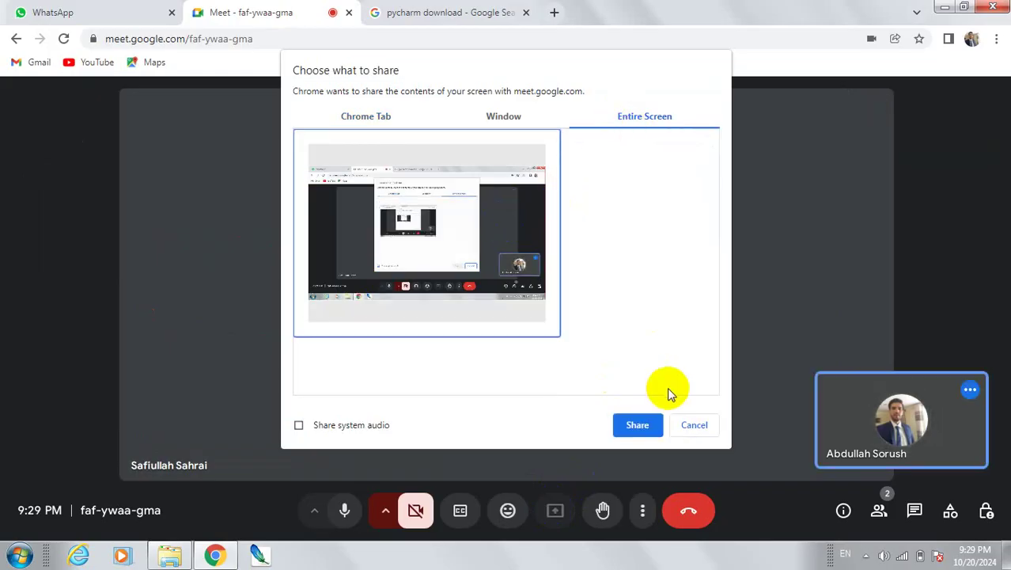
left_click(636, 426)
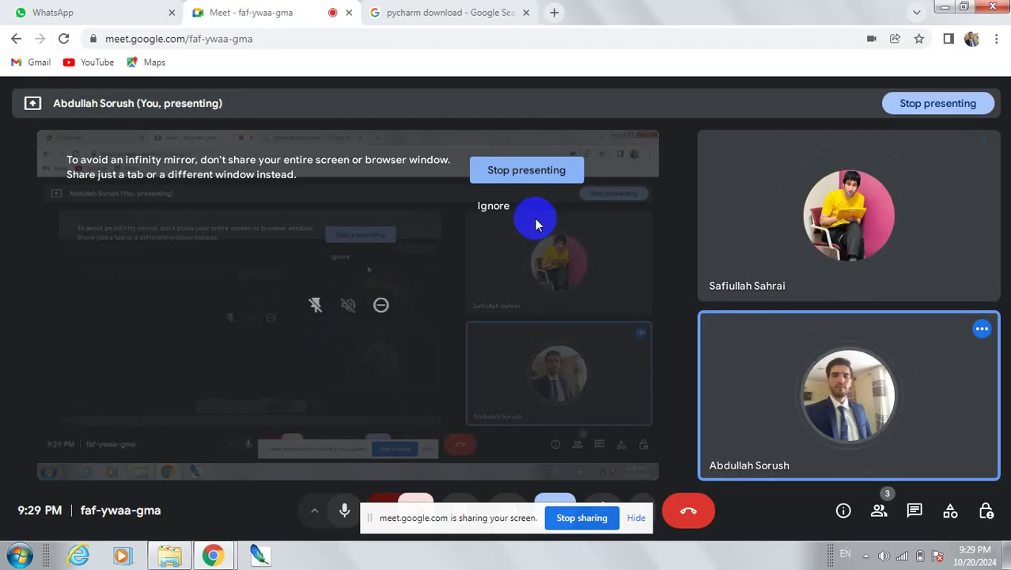
Return to the "pycharm download" search results and open the JetBrains Download PyCharm result
left_click(459, 12)
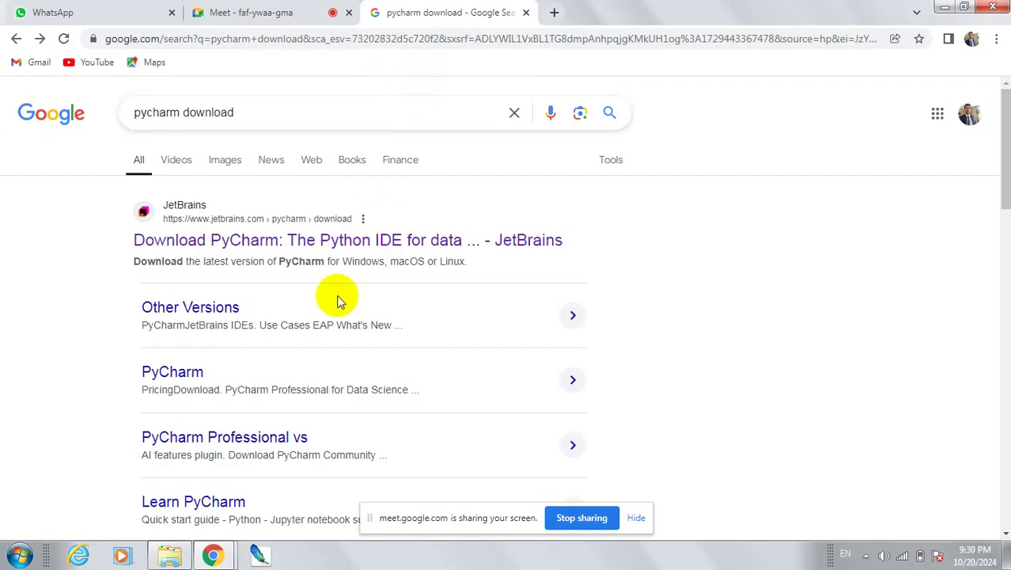
left_click(293, 13)
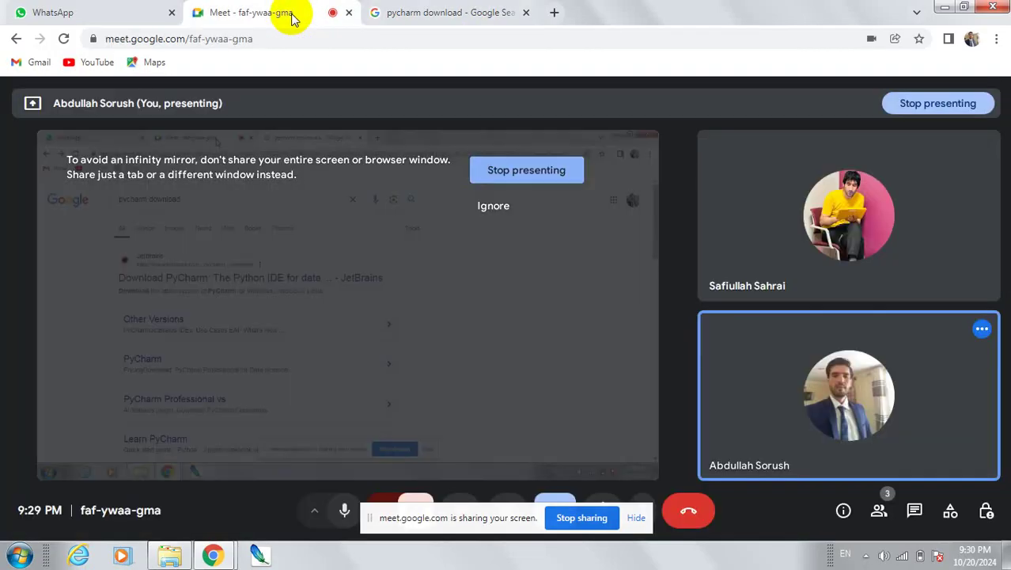
left_click(442, 16)
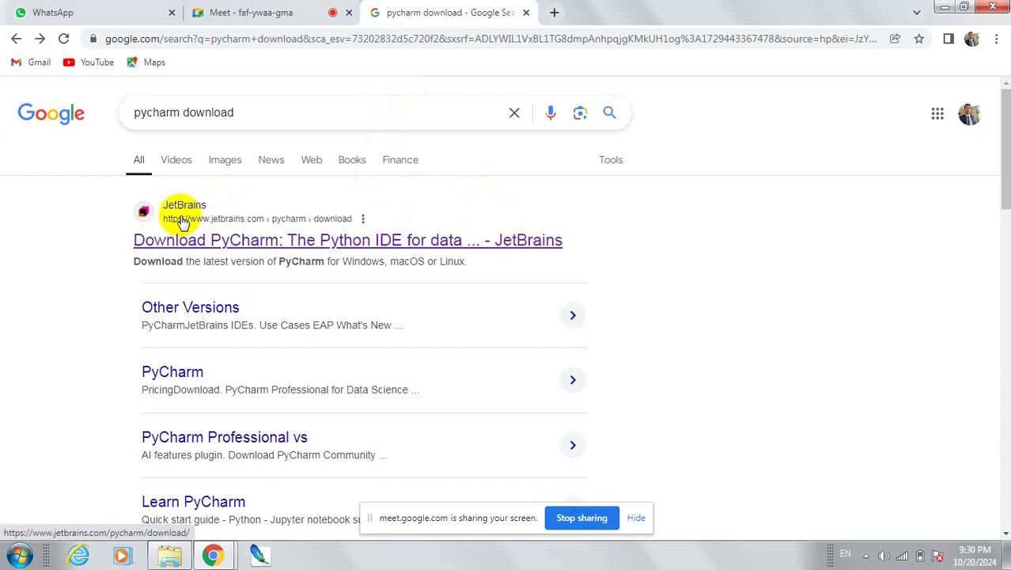
left_click(227, 222)
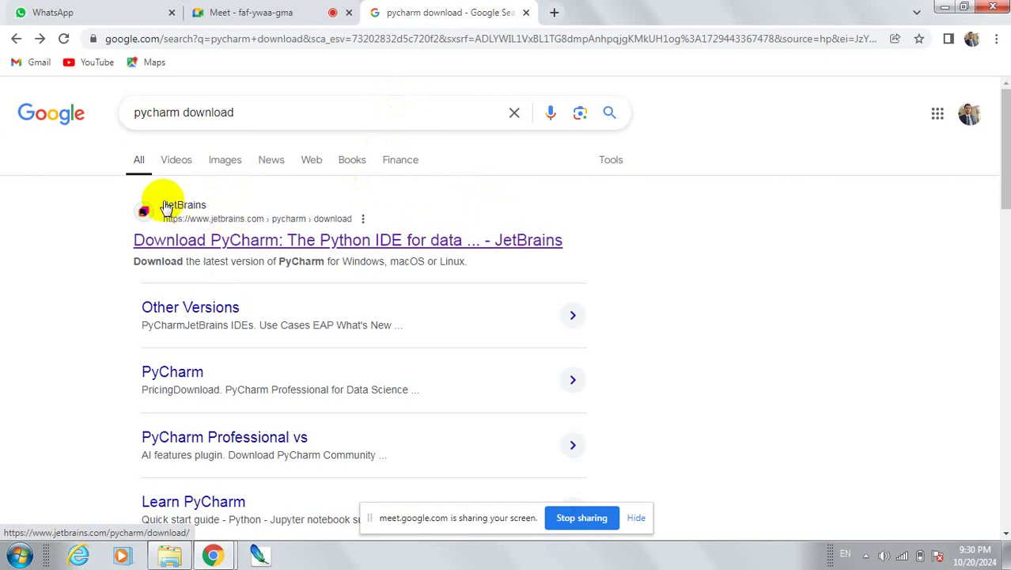
left_click(312, 242)
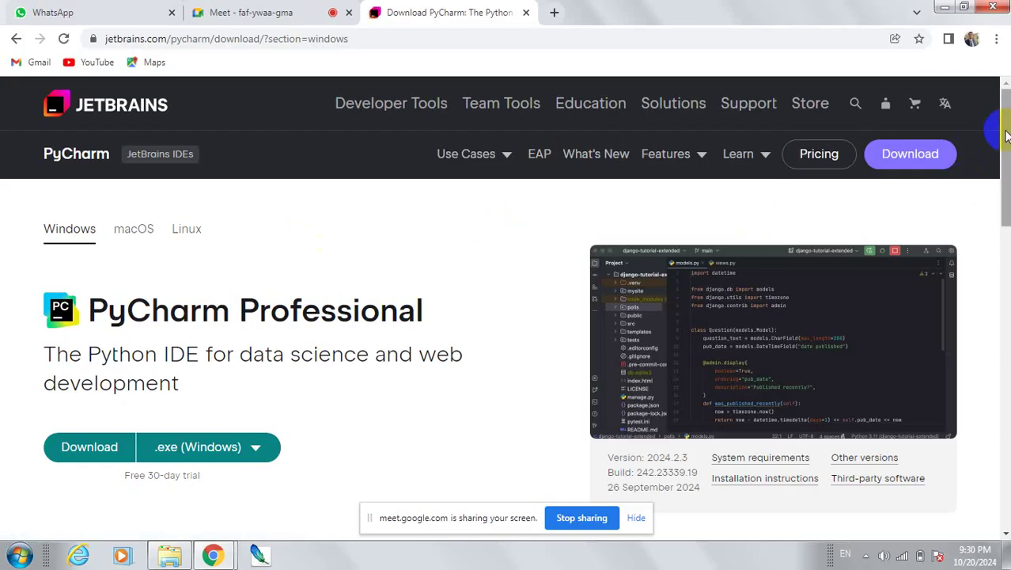
scroll(1006, 158, "down", 3)
scroll(601, 199, "up", 3)
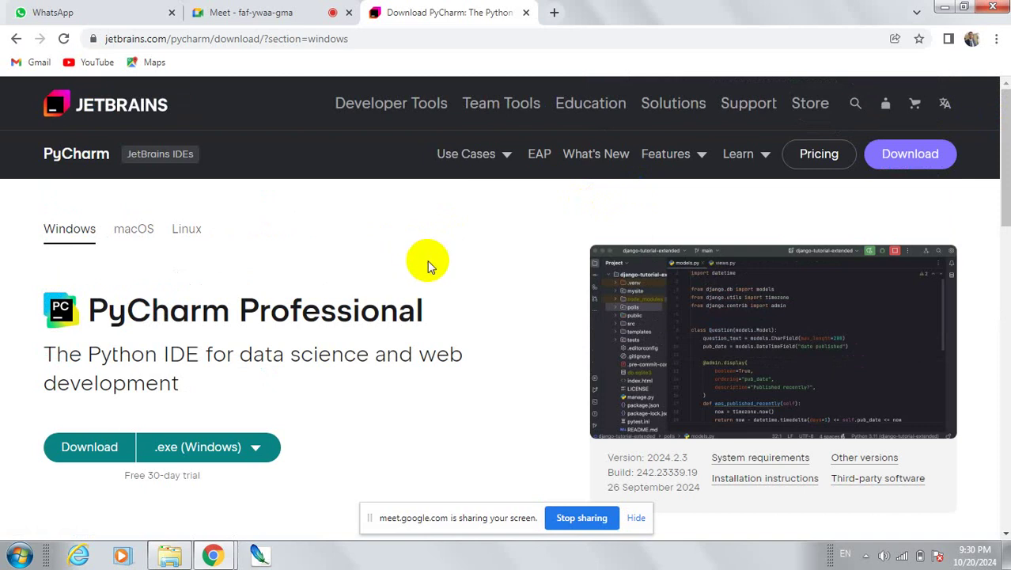
left_click(867, 559)
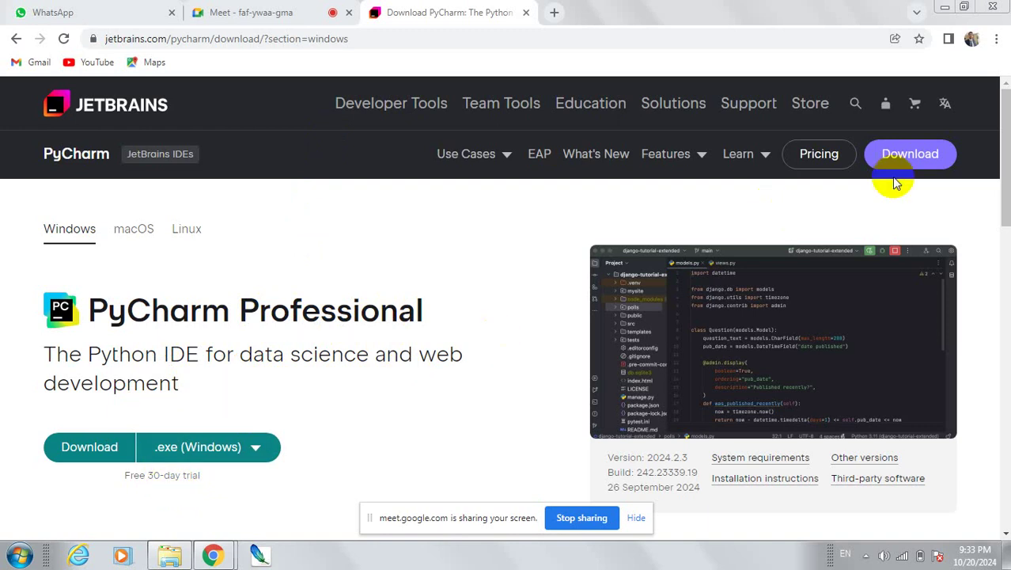
Try to download the .exe (Windows) installer of PyCharm Community Edition, and close the download page
scroll(1009, 143, "down", 6)
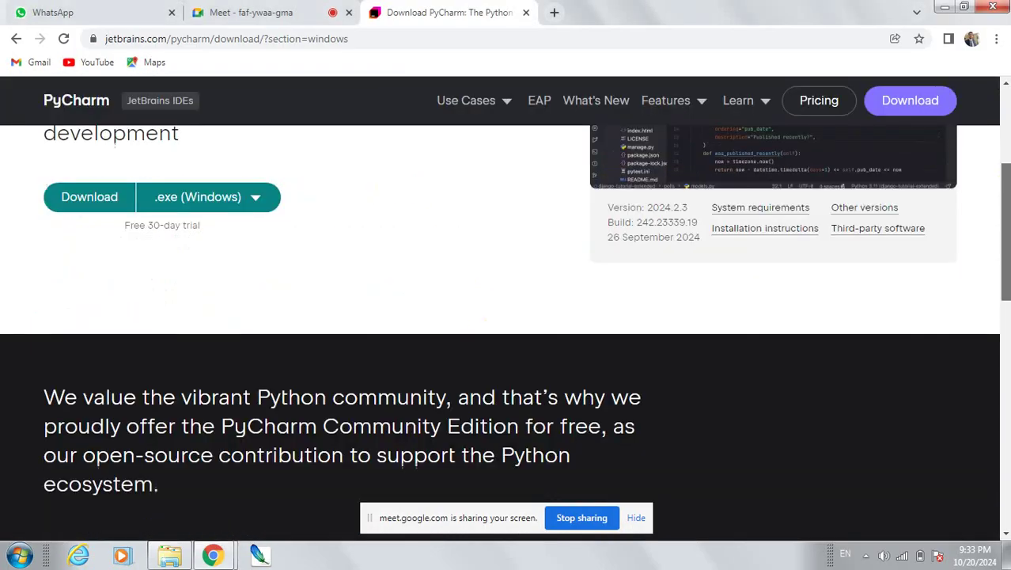
scroll(471, 266, "down", 3)
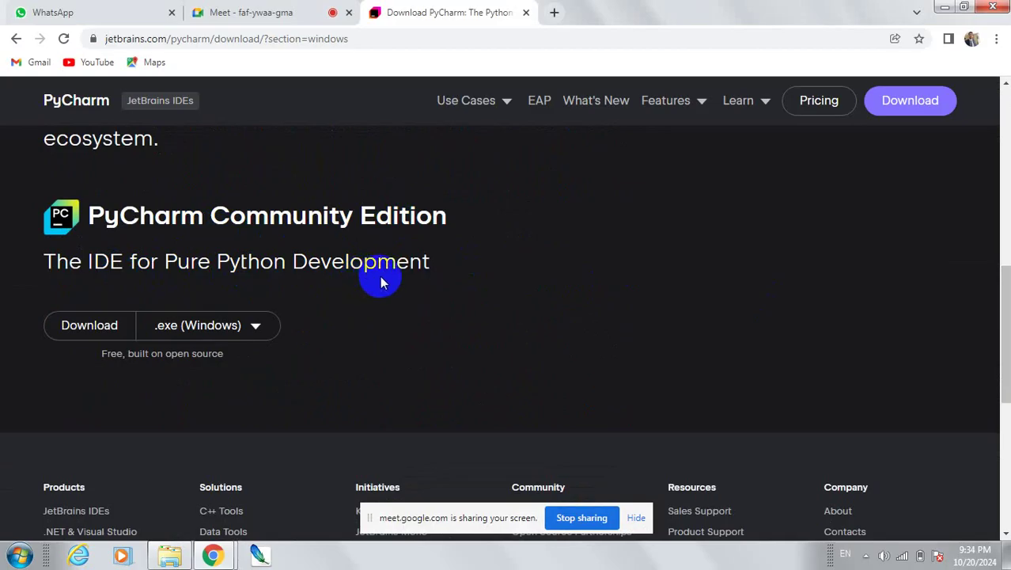
left_click(199, 325)
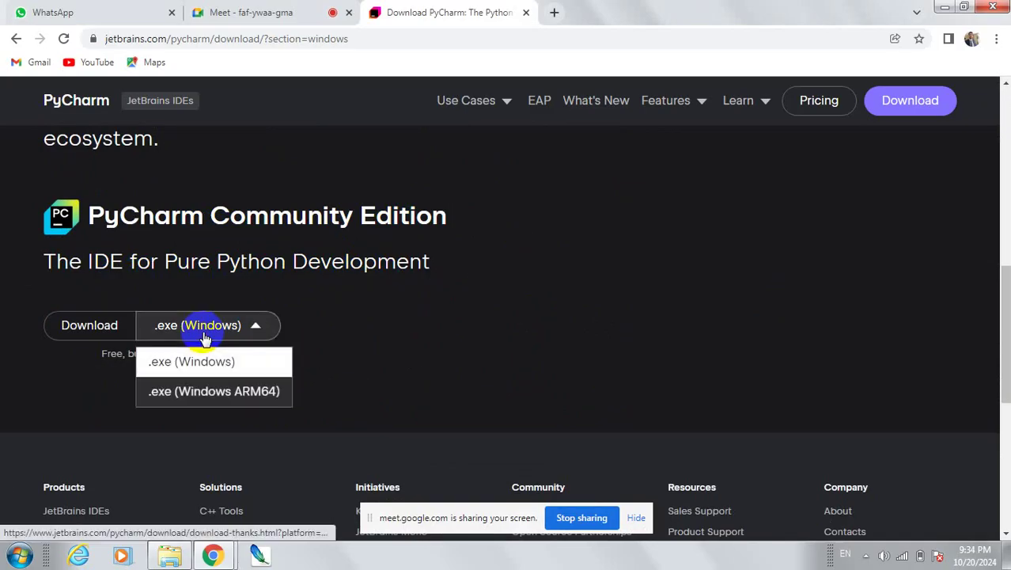
left_click(91, 331)
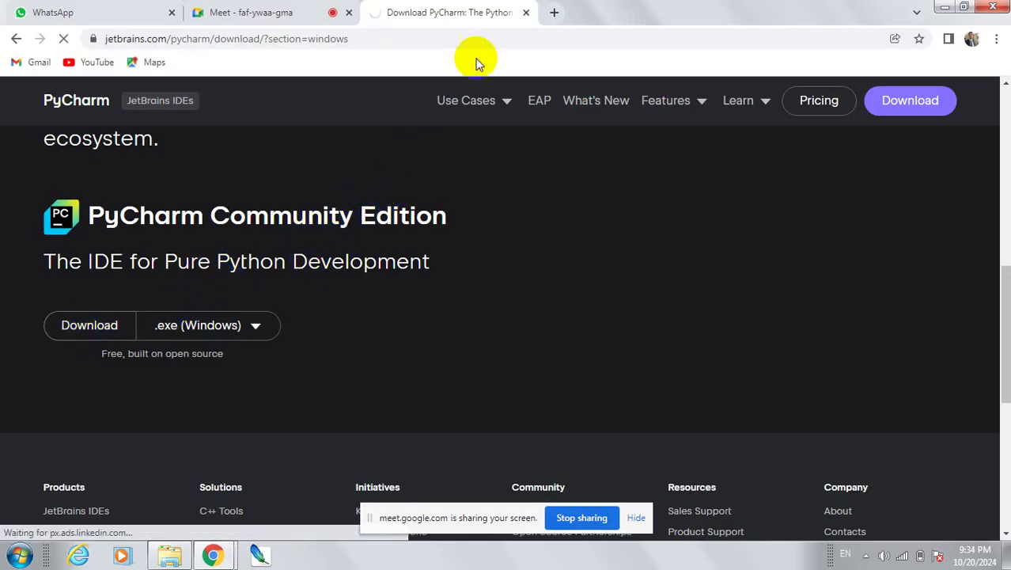
left_click(527, 14)
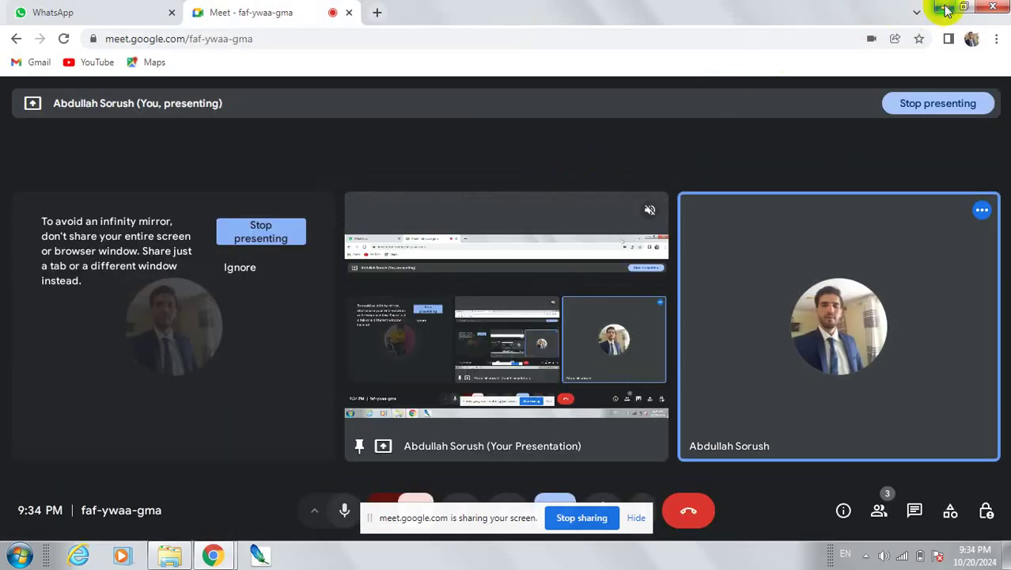
Launch pycharm-community-2024.2.3.exe from Removable Disk (H:), changing the color scheme to Windows 7 Basic when asked
left_click(943, 9)
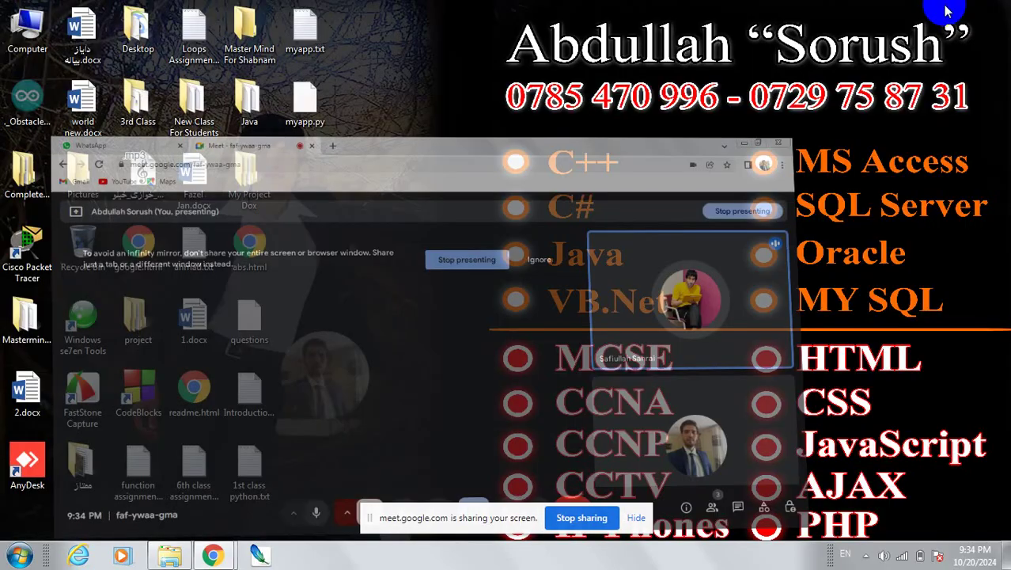
double_click(28, 46)
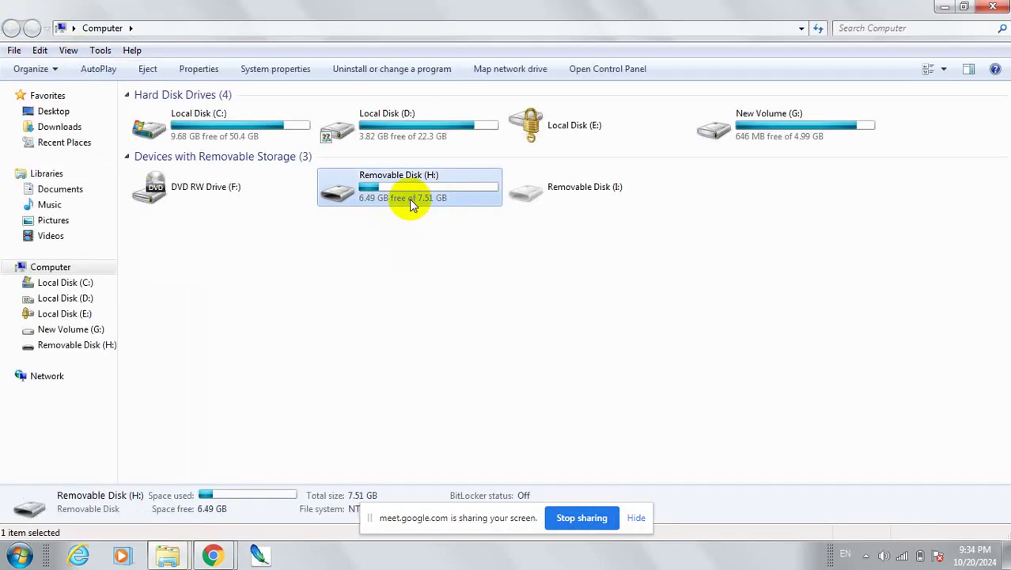
double_click(409, 198)
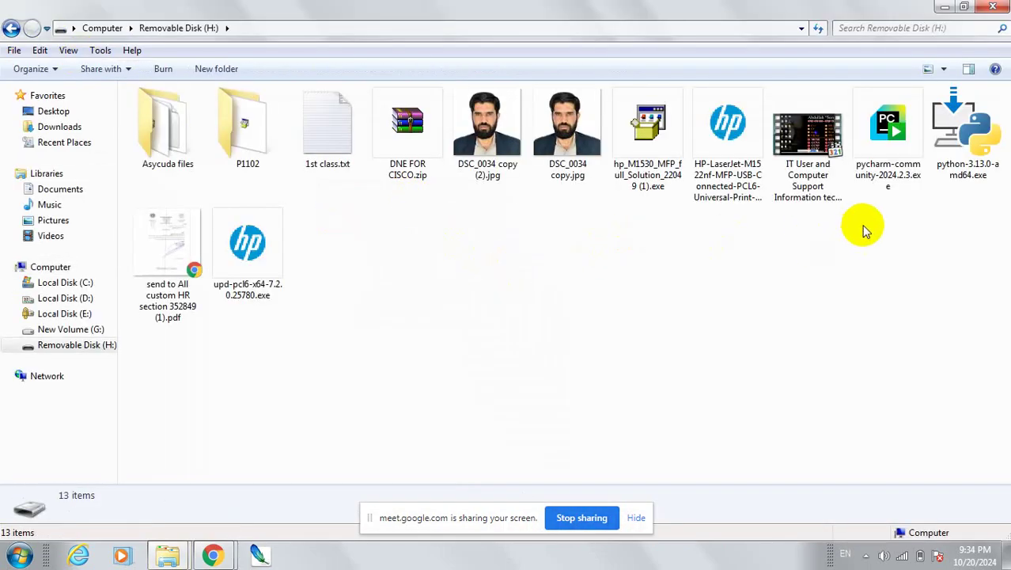
left_click(883, 163)
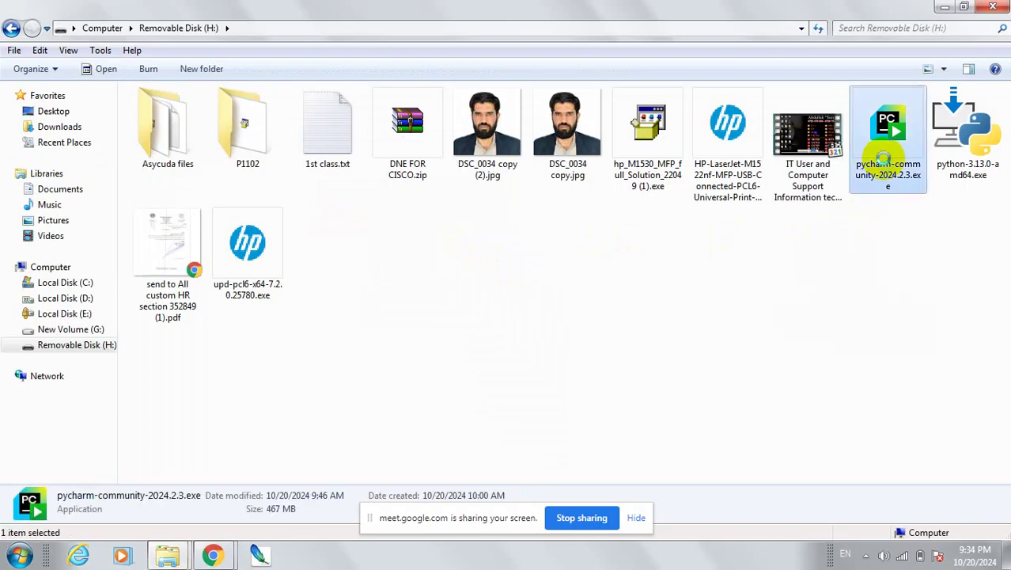
right_click(880, 162)
left_click(845, 189)
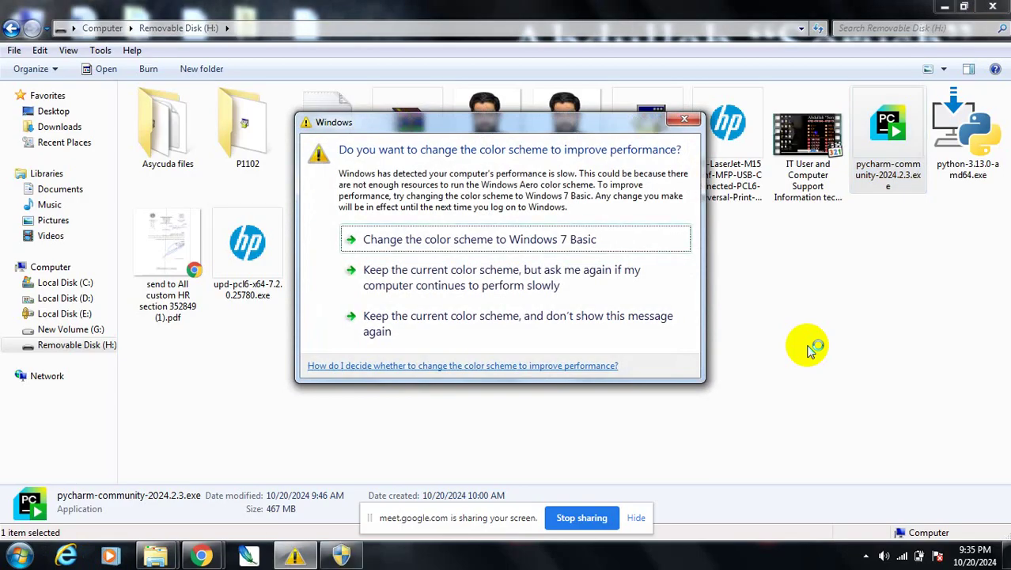
left_click(527, 240)
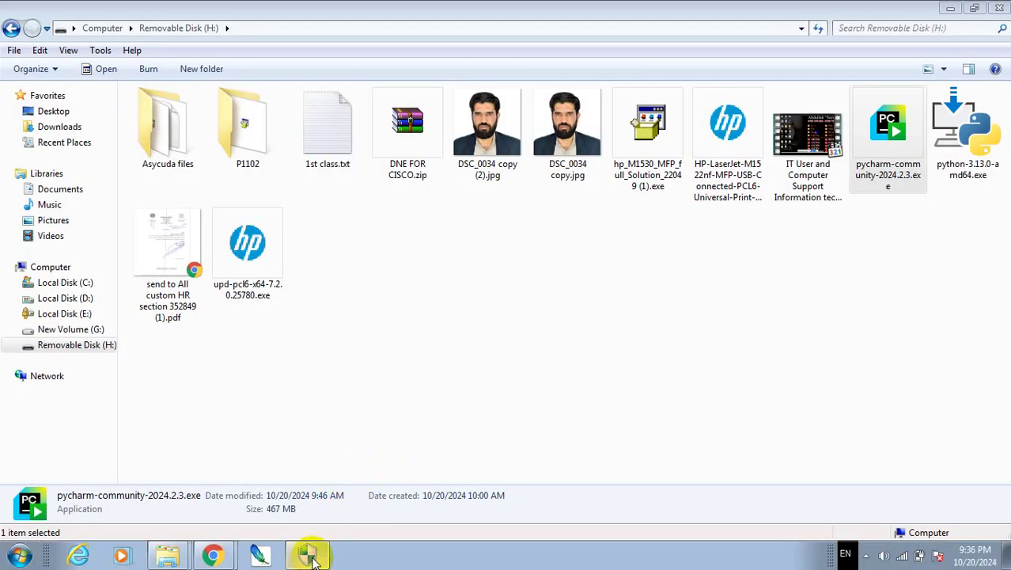
left_click(310, 556)
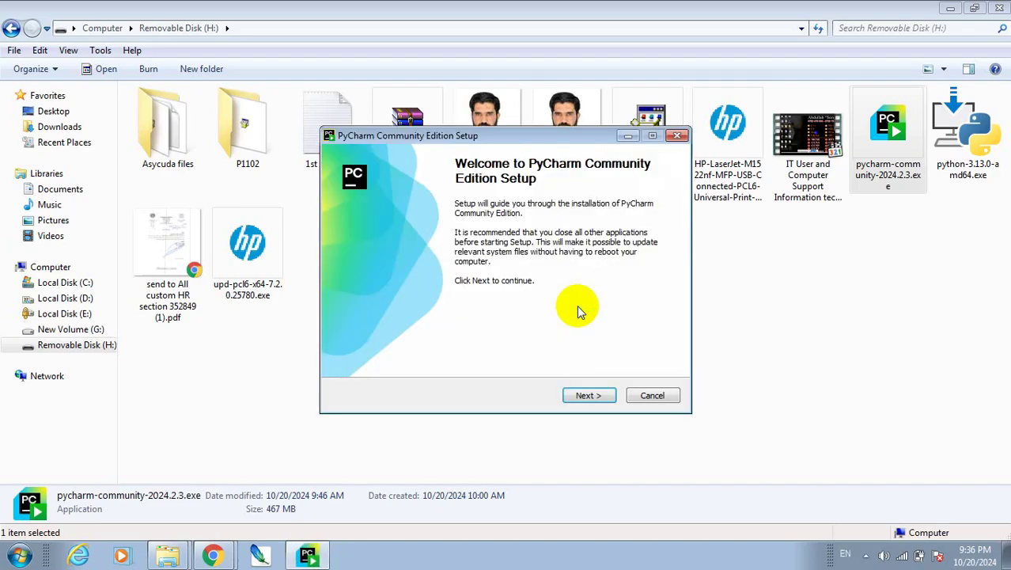
Install PyCharm Community Edition in the default destination folder with no extra installation options and the JetBrains Start Menu folder
left_click(585, 396)
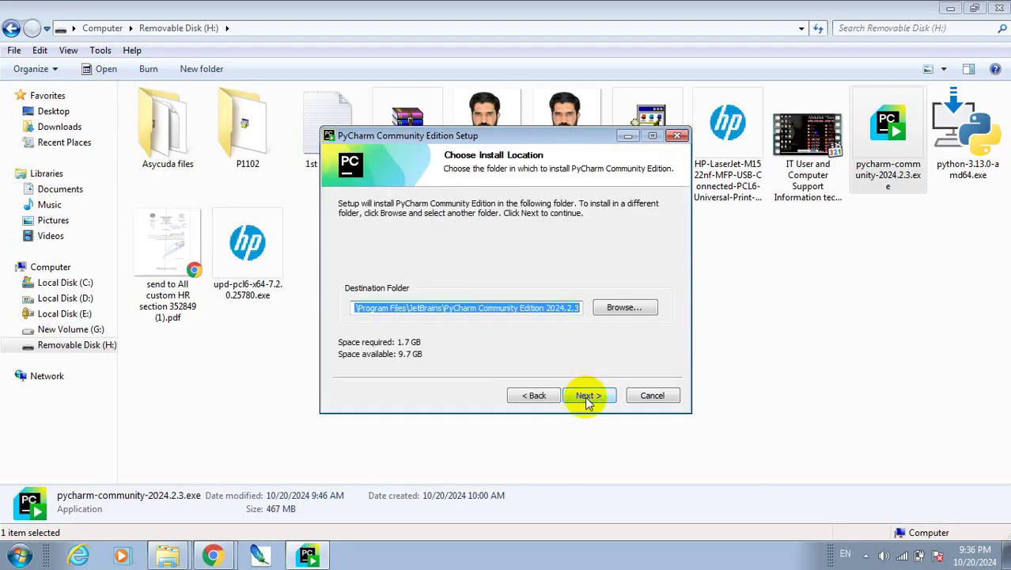
left_click(585, 396)
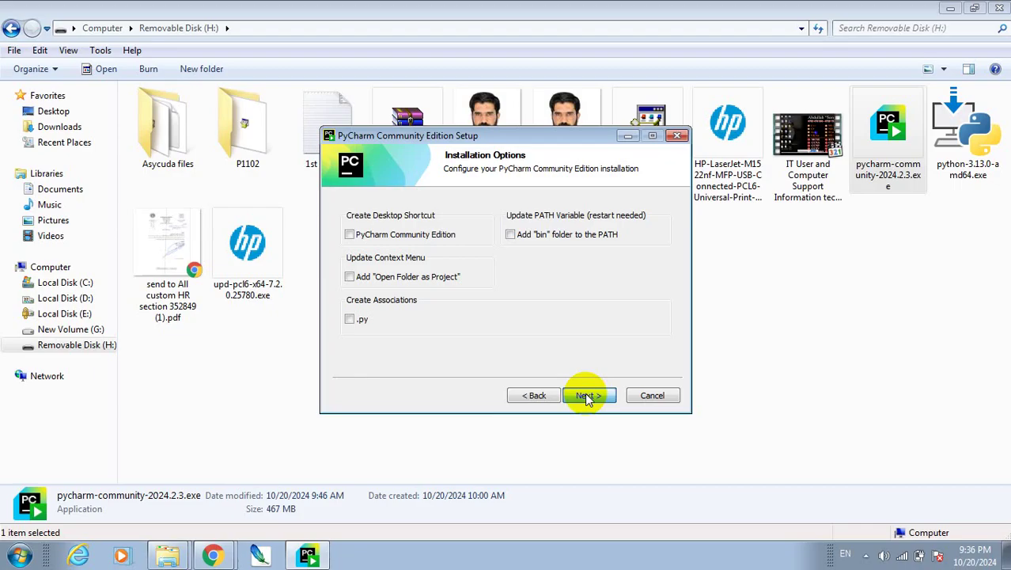
left_click(585, 395)
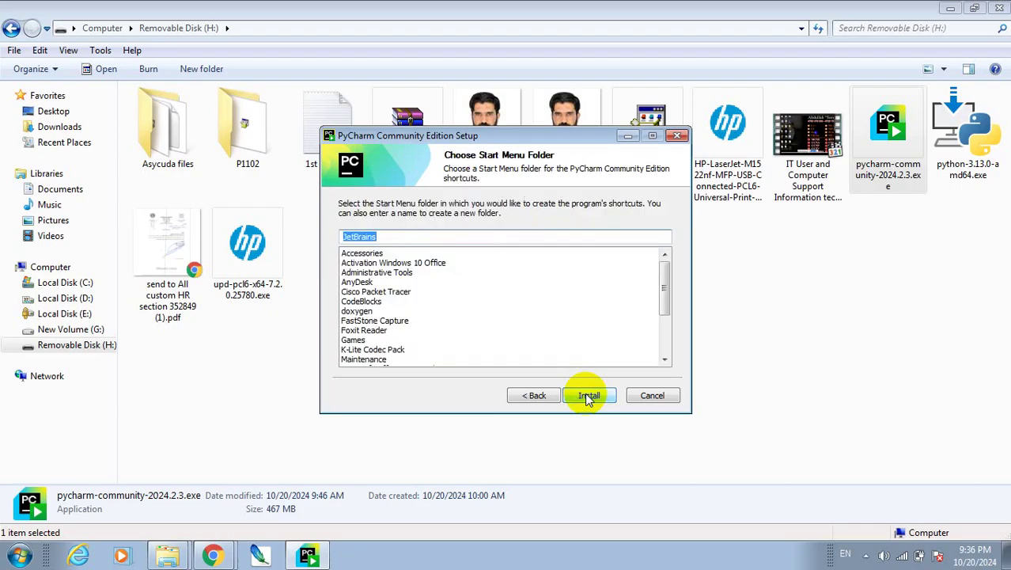
left_click(587, 396)
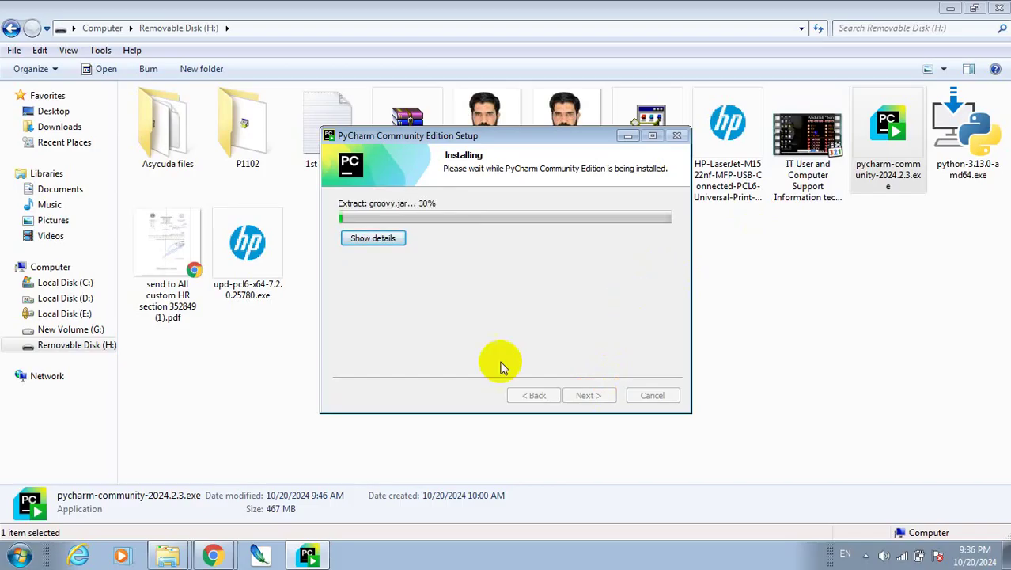
Clear the desktop, move the setup window aside and open 1st class python.txt in a maximized Notepad window
left_click(948, 8)
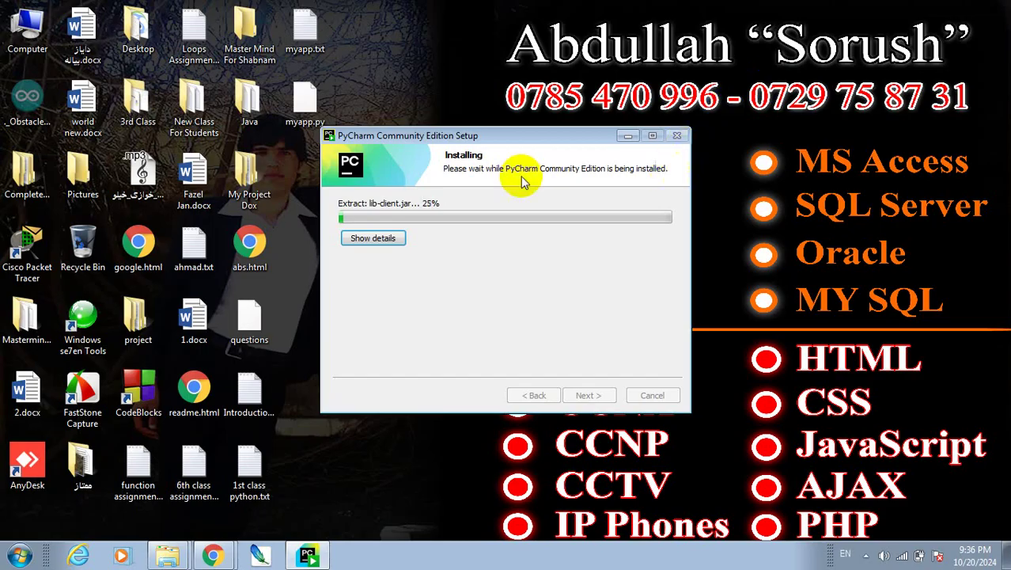
left_click_drag(388, 135, 480, 102)
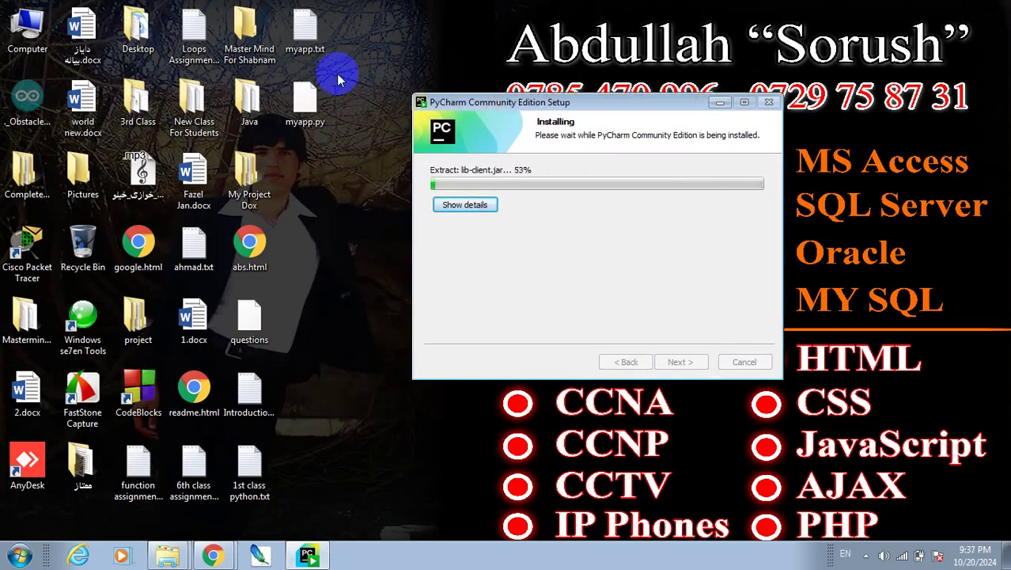
double_click(268, 463)
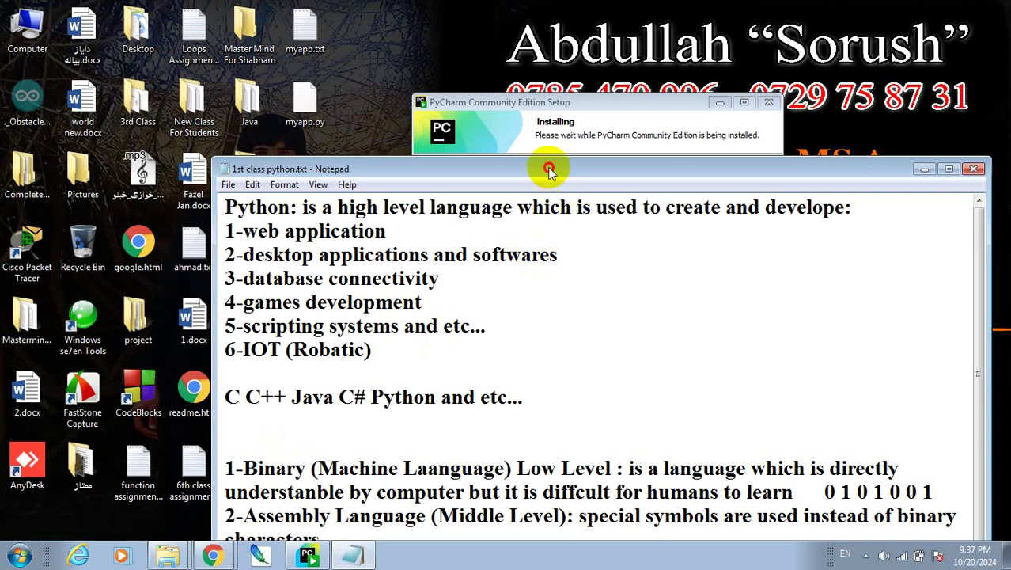
double_click(545, 167)
left_click_drag(1002, 111, 1001, 323)
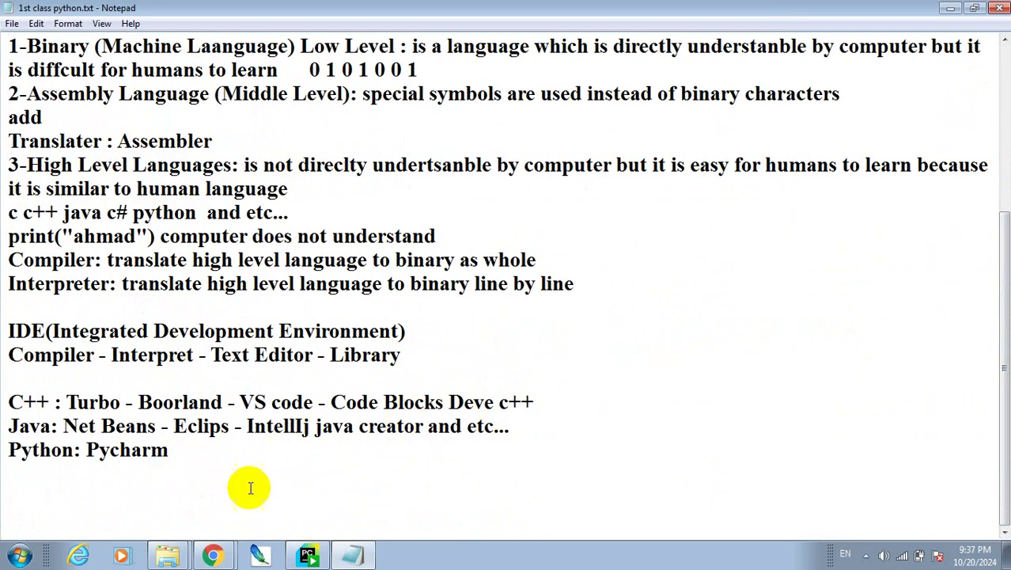
Add the line "Python is easy to learn" at the end of the class notes, below the Python: Pycharm line
left_click(223, 489)
type("Pytho")
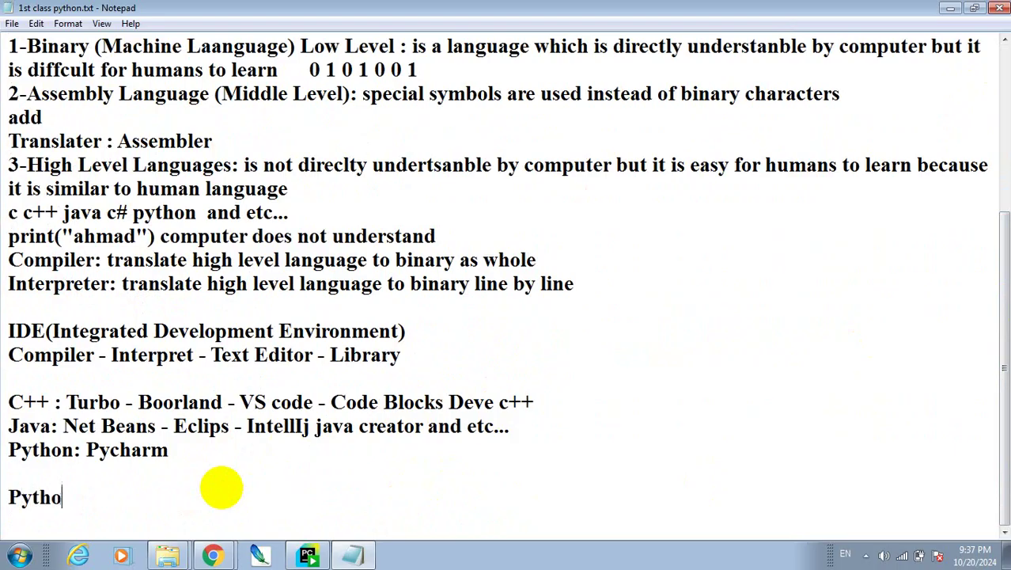
type("n is eas")
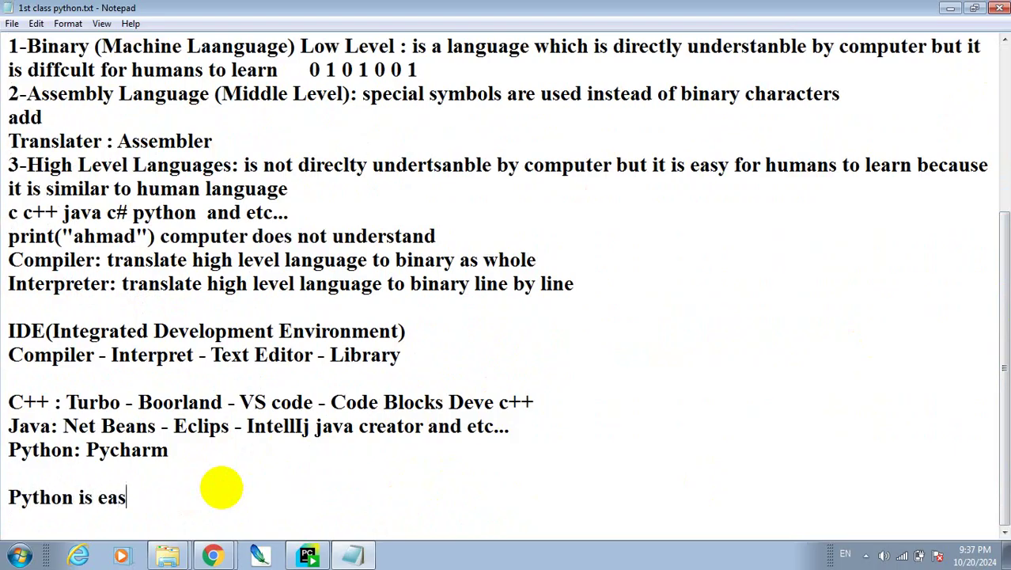
type("y to learn")
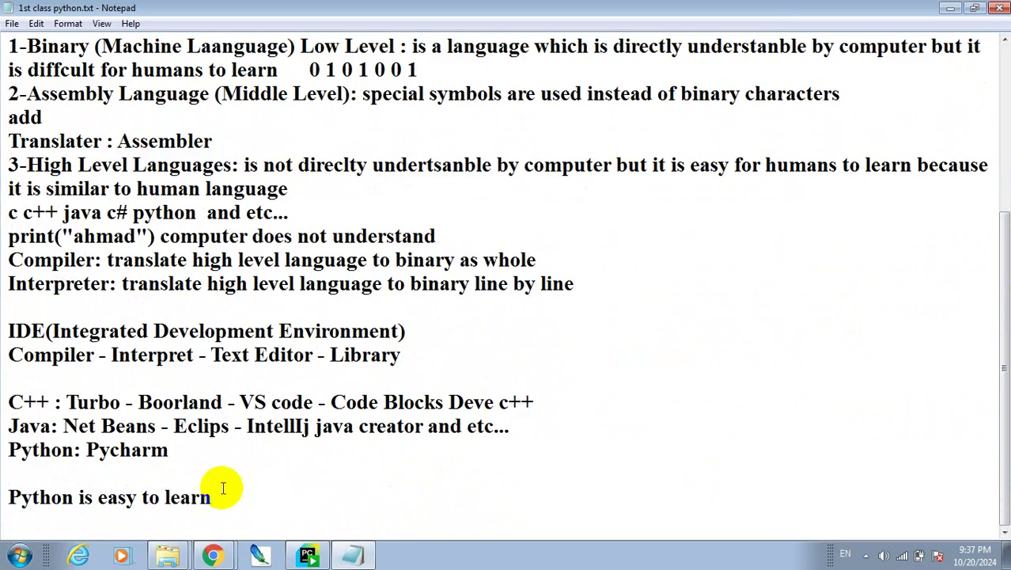